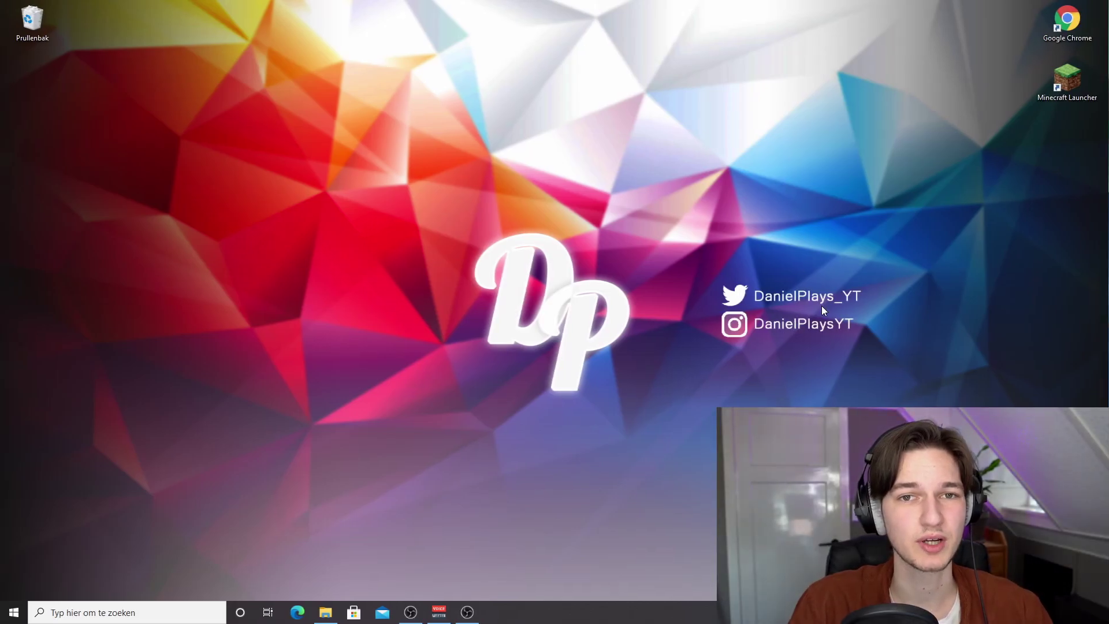
Open Google Chrome maximized at files.minecraftforge.net and accept the site's privacy notice
{"action": "double_click", "coordinate": [1066, 21]}
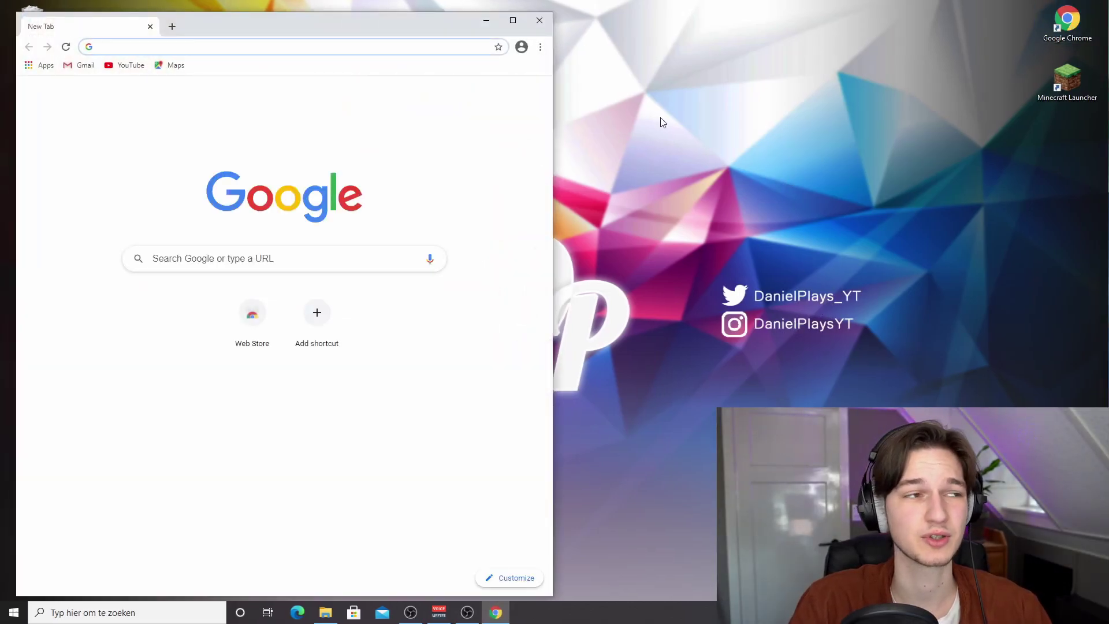
{"action": "left_click", "coordinate": [511, 21]}
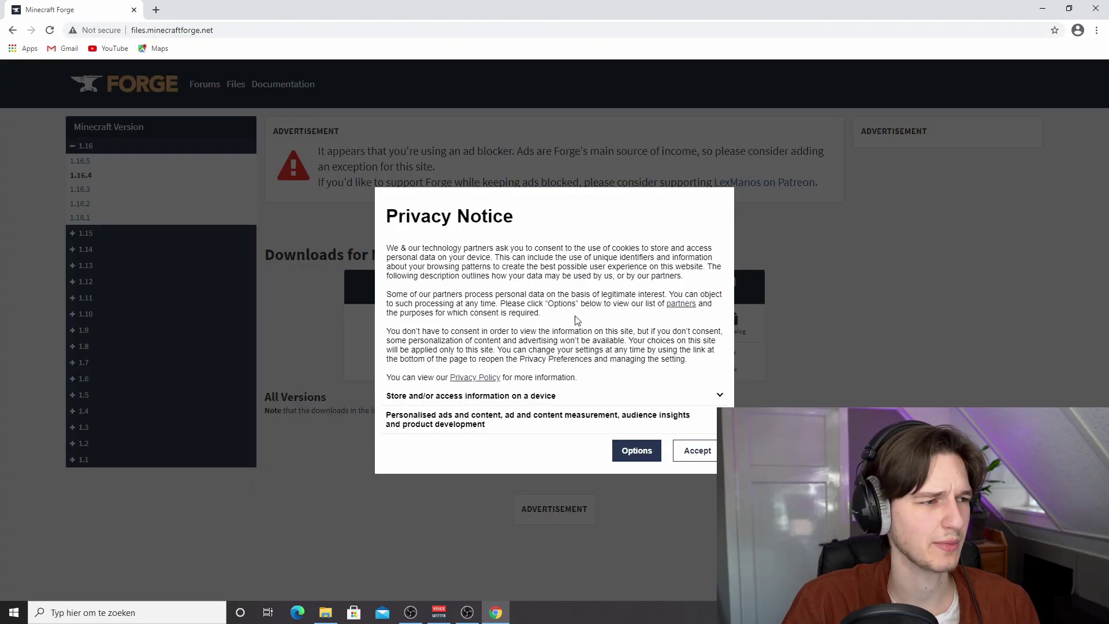
{"action": "left_click", "coordinate": [690, 451]}
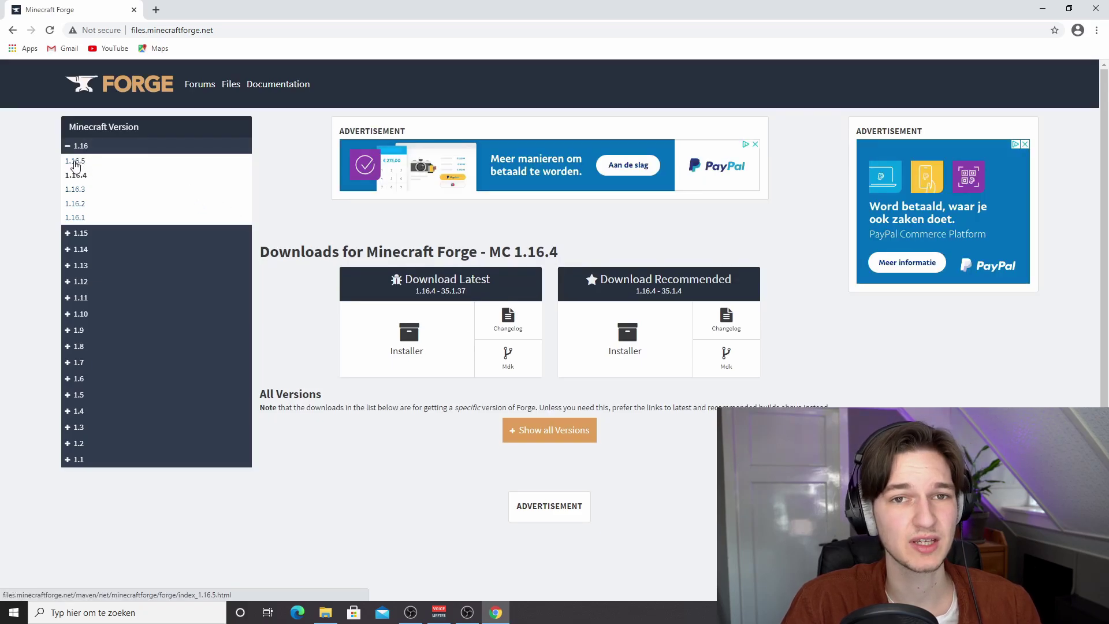
Download the latest Forge installer for Minecraft 1.16.5, skipping the advertisement and keeping the flagged jar file
{"action": "left_click", "coordinate": [76, 163]}
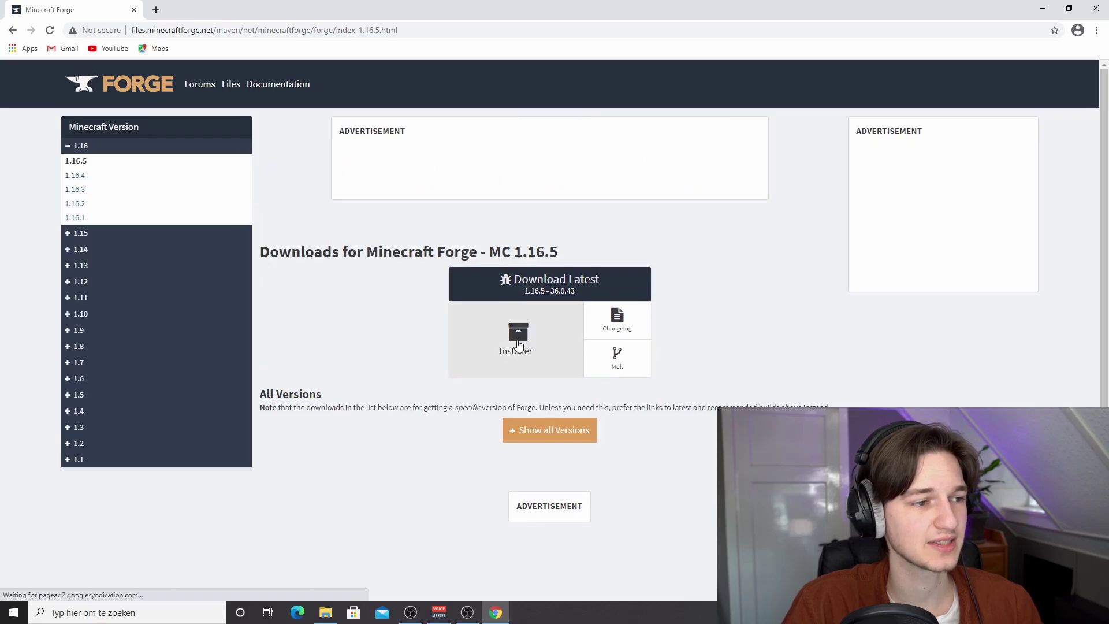
{"action": "left_click", "coordinate": [518, 342]}
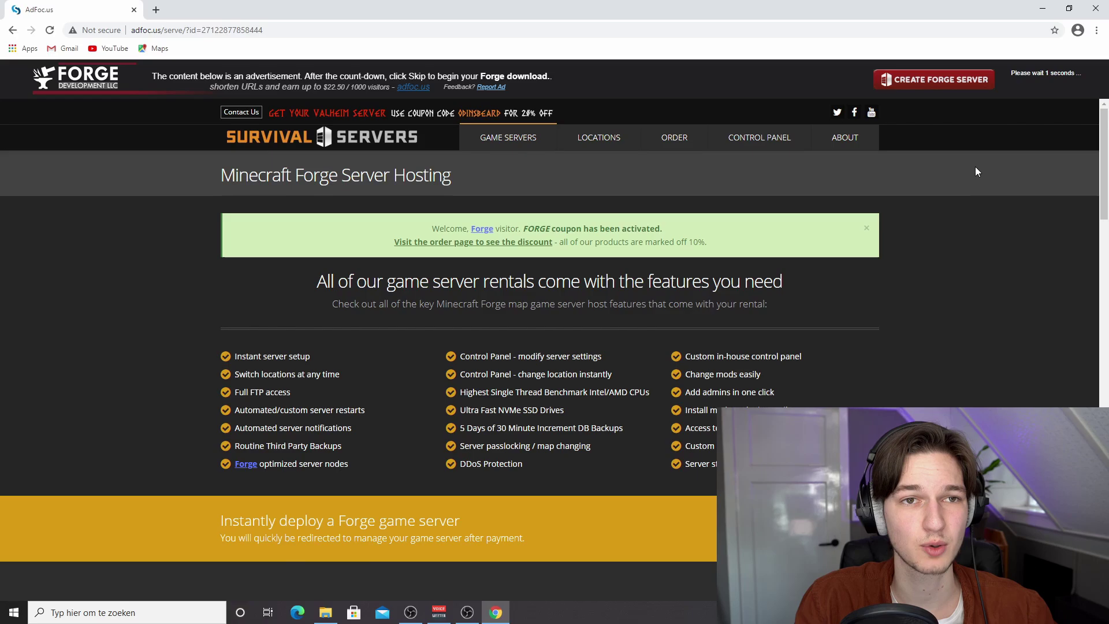
{"action": "left_click", "coordinate": [1038, 84]}
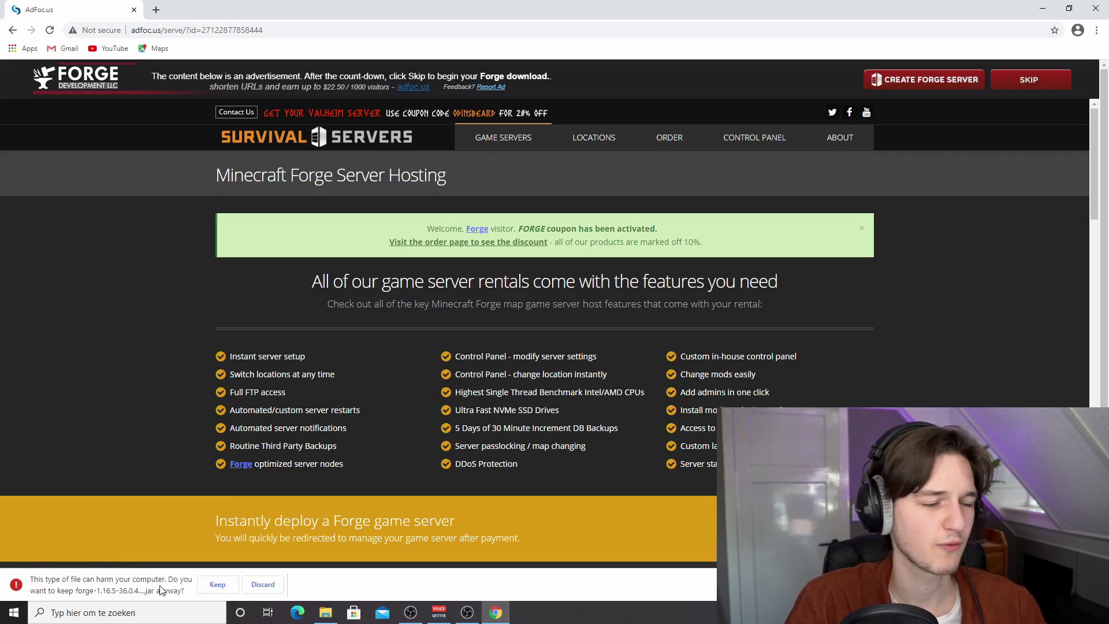
{"action": "left_click", "coordinate": [214, 585]}
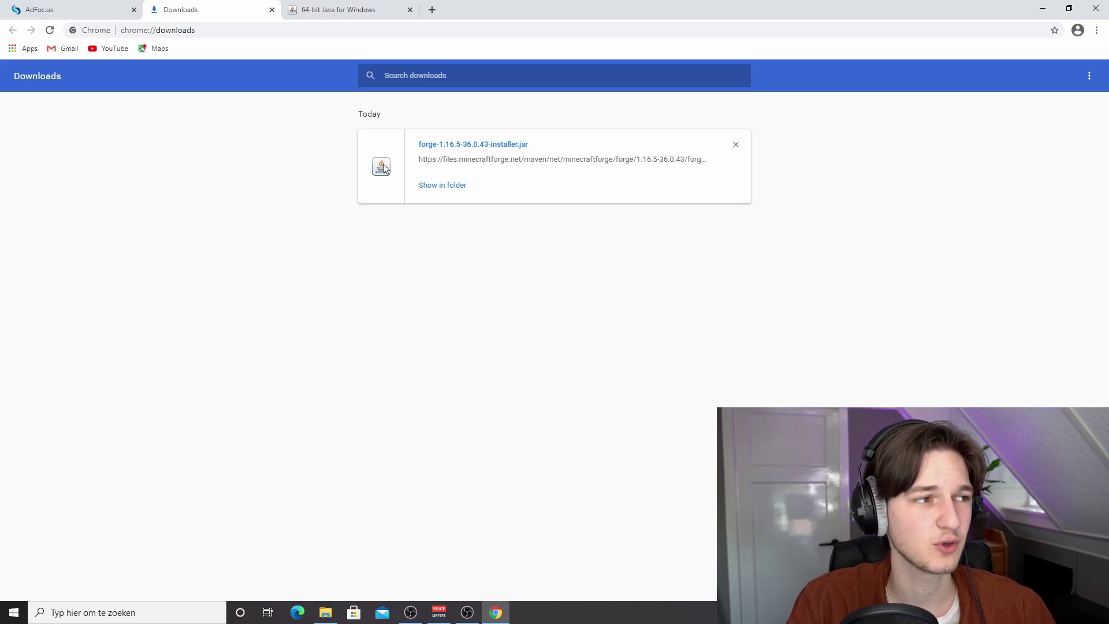
Show the downloaded Forge installer in its folder, run it with Java(TM) Platform SE binary, and close the folder window
{"action": "left_click", "coordinate": [442, 186]}
{"action": "right_click", "coordinate": [423, 247]}
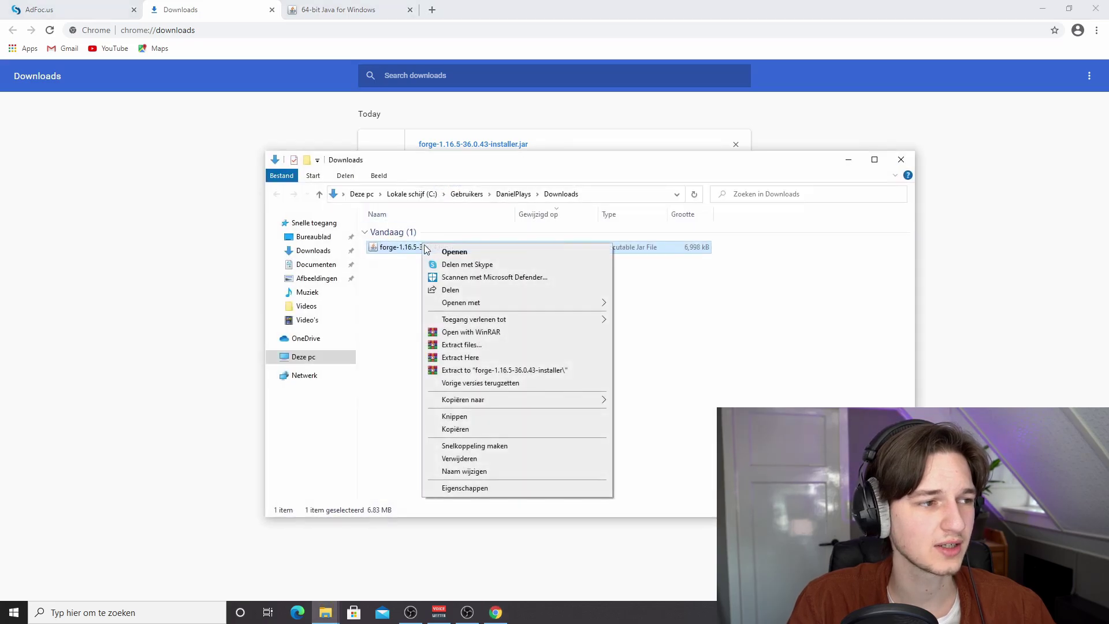
{"action": "mouse_move", "coordinate": [539, 303]}
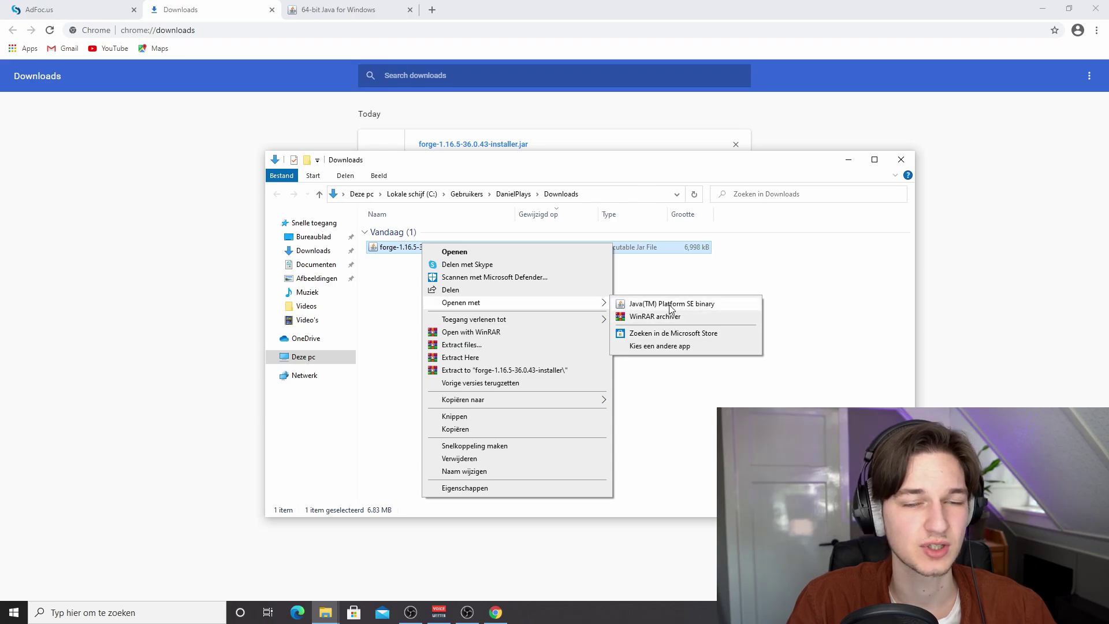
{"action": "left_click", "coordinate": [669, 304]}
{"action": "left_click", "coordinate": [900, 160]}
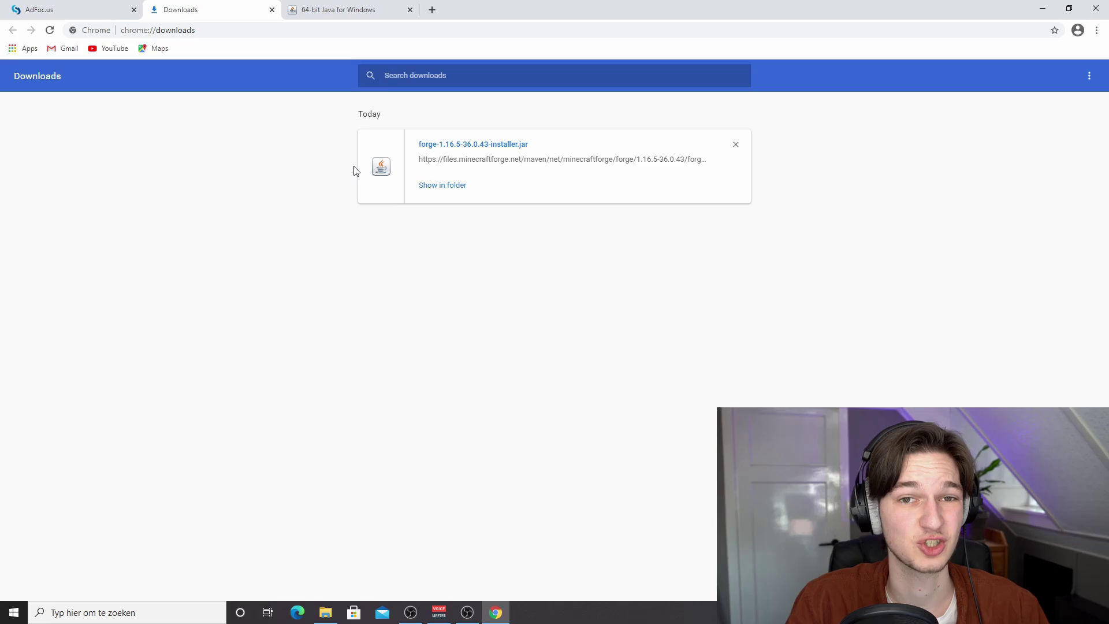
View the 64-bit Java for Windows download page and return to the browser's downloads list
{"action": "left_click", "coordinate": [353, 14]}
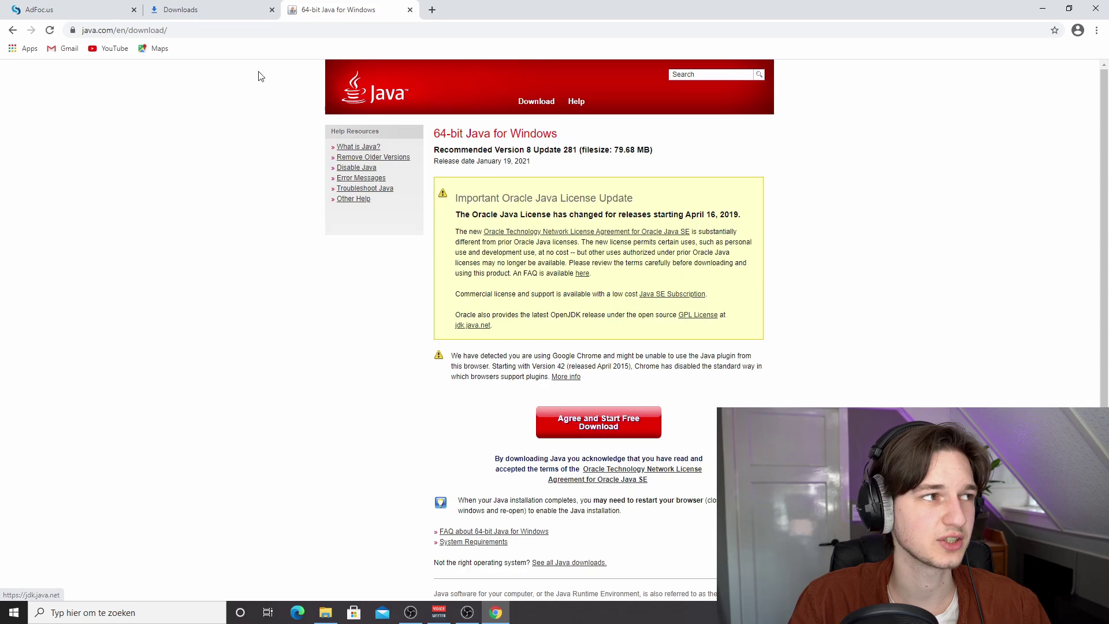
{"action": "left_click", "coordinate": [238, 15]}
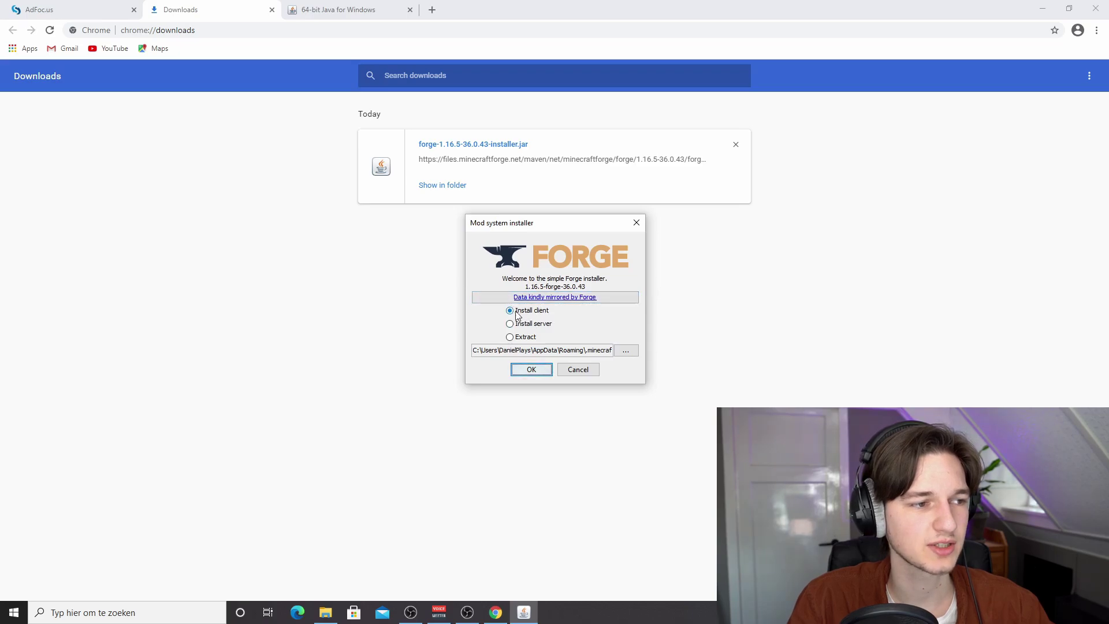
Install the Forge 1.16.5 client into the preset .minecraft folder and dismiss the completion message
{"action": "left_click", "coordinate": [532, 370]}
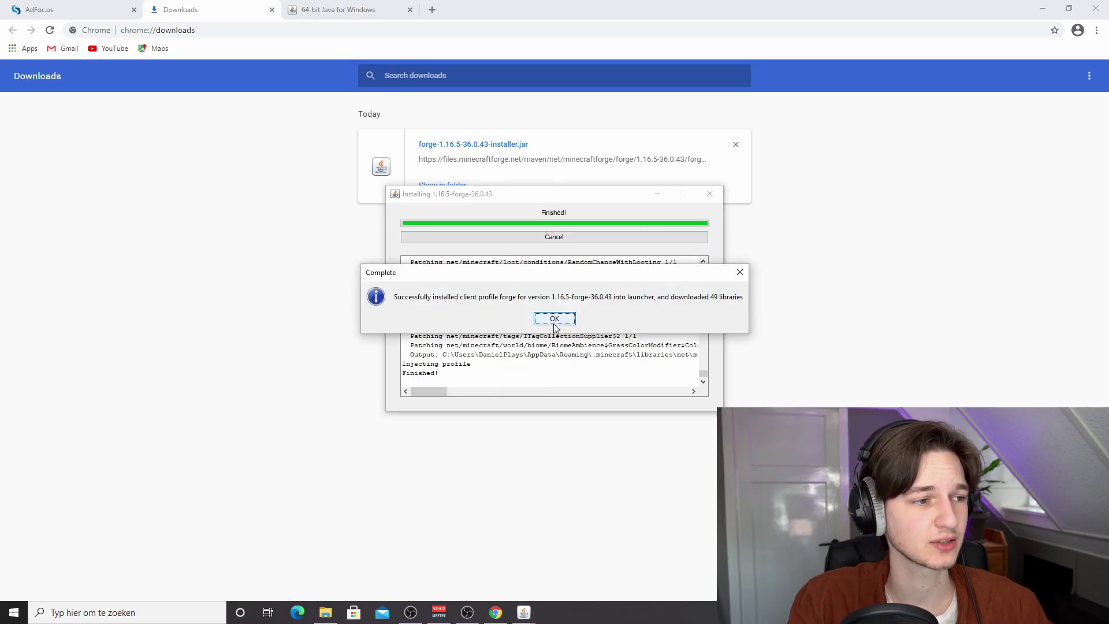
{"action": "left_click", "coordinate": [554, 319]}
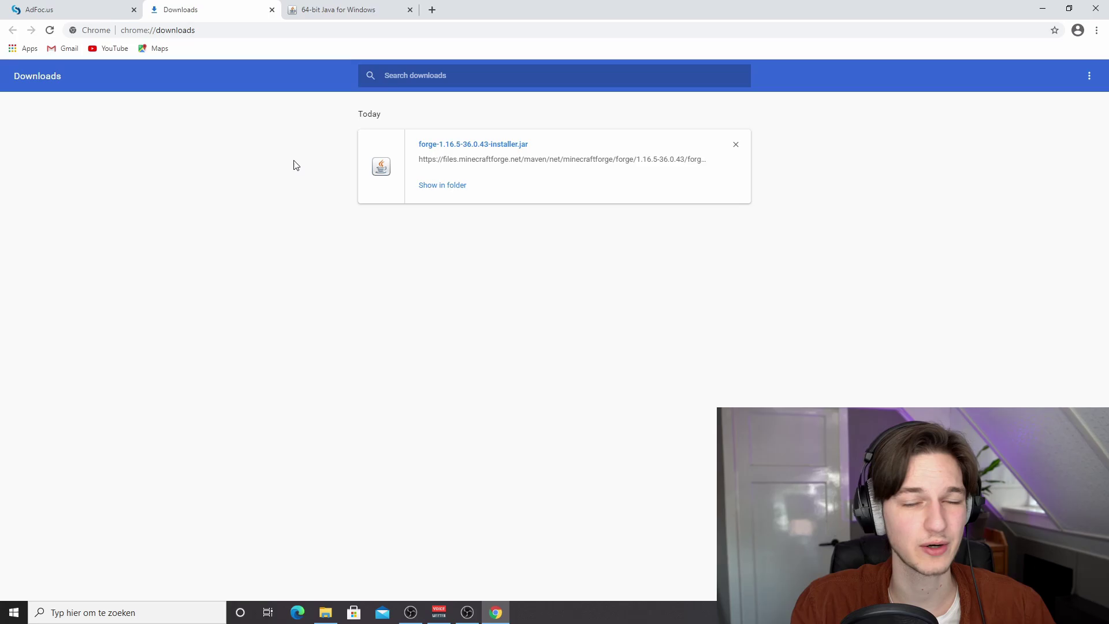
Search the web for "xaero's world map", reusing the Java page's browser tab
{"action": "left_click", "coordinate": [347, 10]}
{"action": "left_click", "coordinate": [351, 30]}
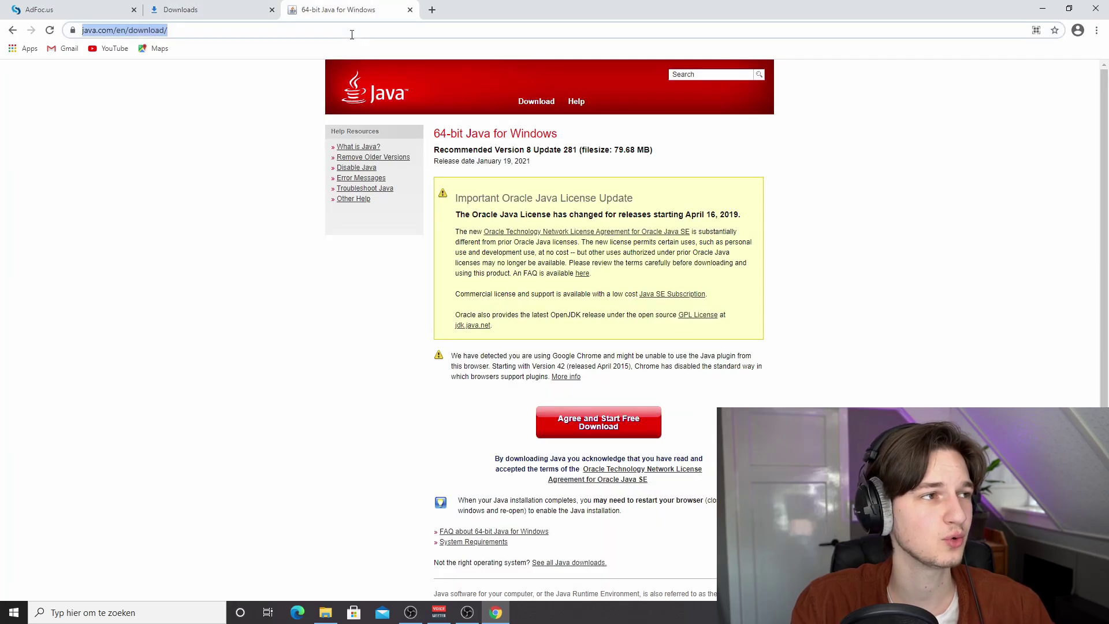
{"action": "type", "text": "xaero"}
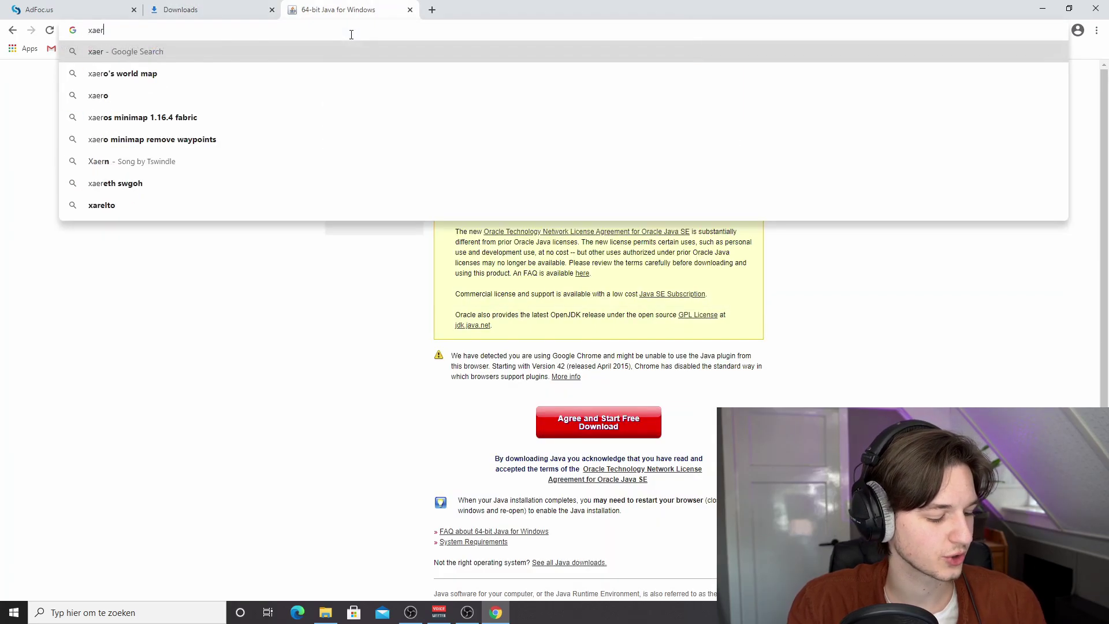
{"action": "left_click", "coordinate": [280, 52]}
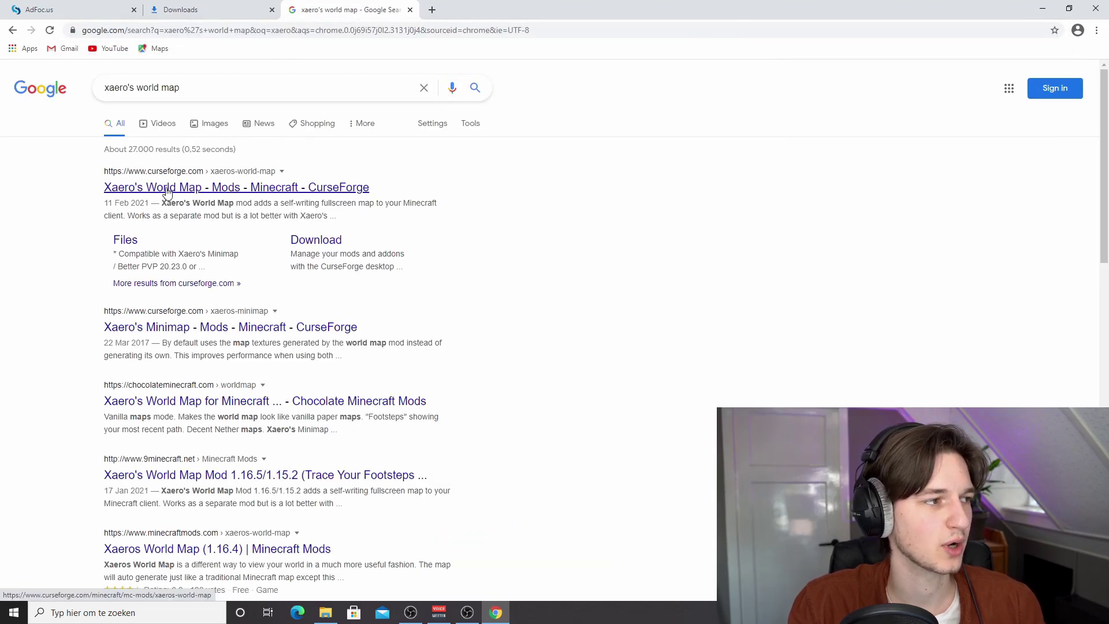
Open the CurseForge results for Xaero's Minimap and Xaero's World Map in separate new tabs
{"action": "right_click", "coordinate": [165, 328]}
{"action": "left_click", "coordinate": [202, 337]}
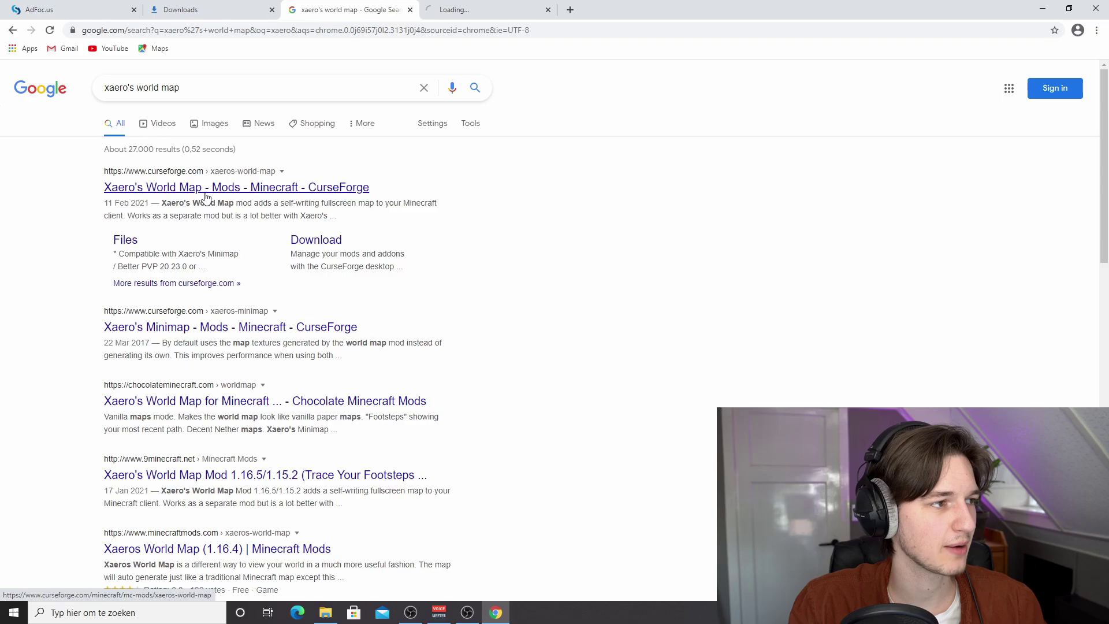
{"action": "right_click", "coordinate": [206, 197]}
{"action": "left_click", "coordinate": [223, 203]}
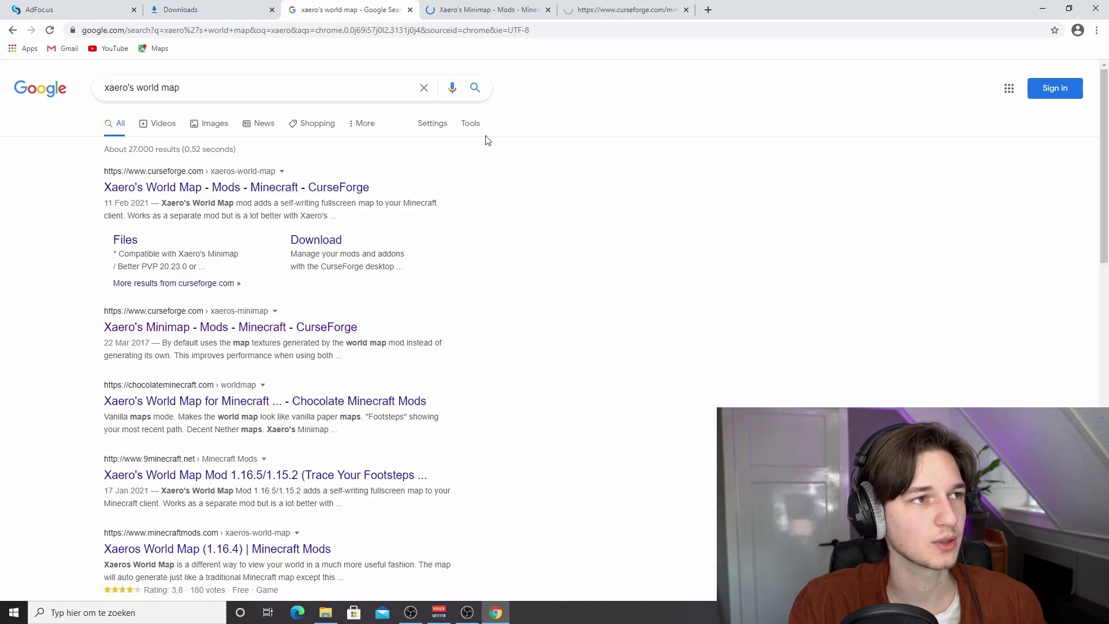
Download Xaero's Minimap v21.4.0 for Forge 1.16.5 from the recent files on its CurseForge page
{"action": "left_click", "coordinate": [508, 10]}
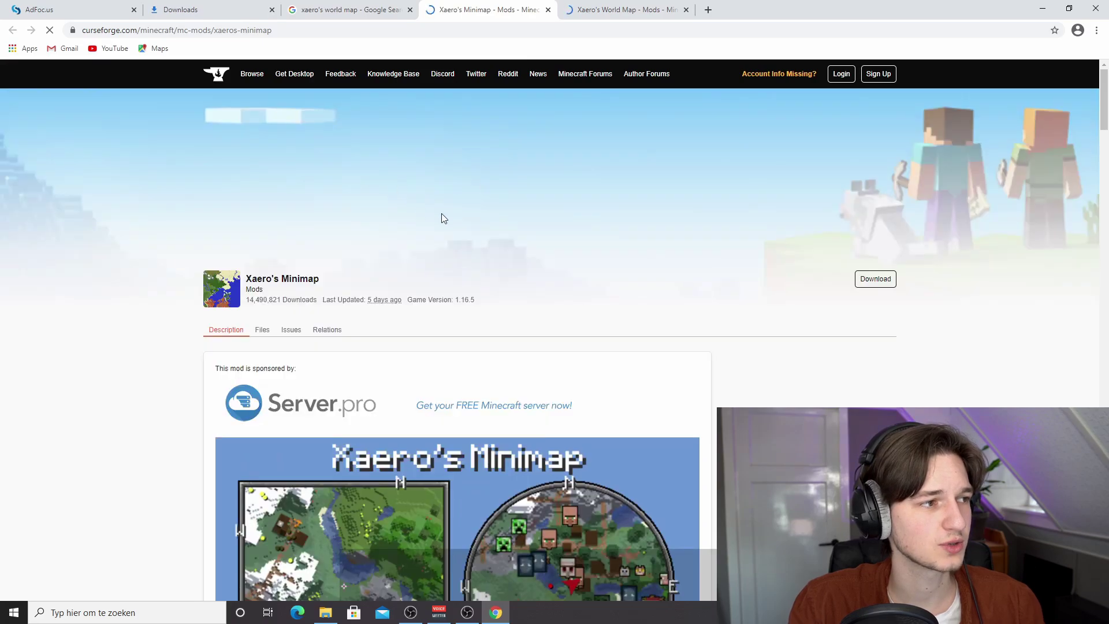
{"action": "scroll", "coordinate": [441, 213], "scroll_direction": "down", "scroll_amount": 9}
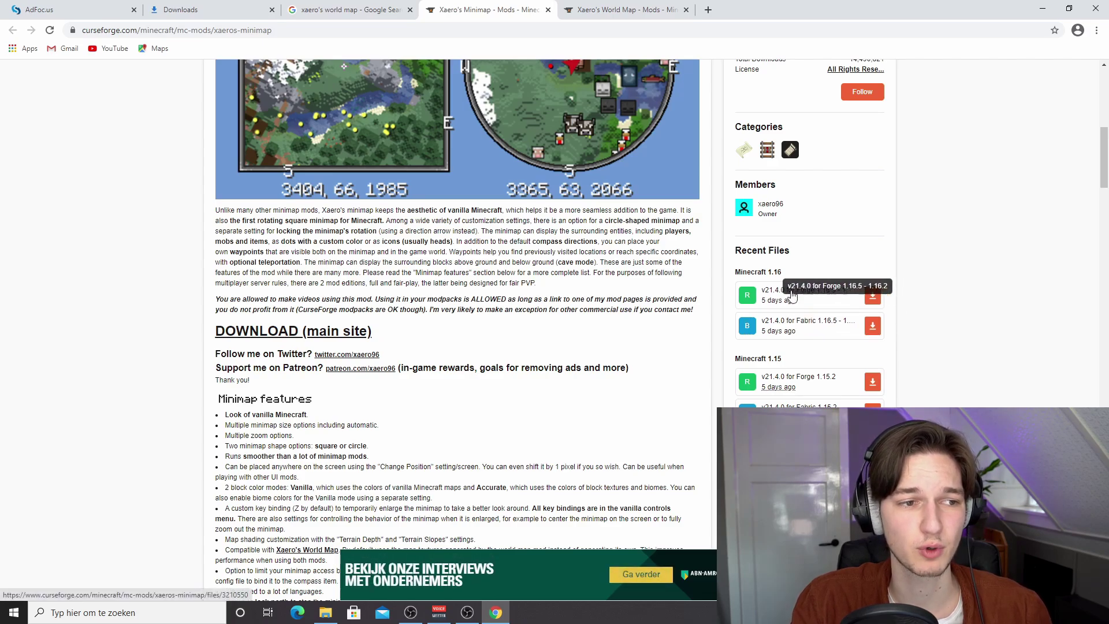
{"action": "left_click", "coordinate": [872, 296]}
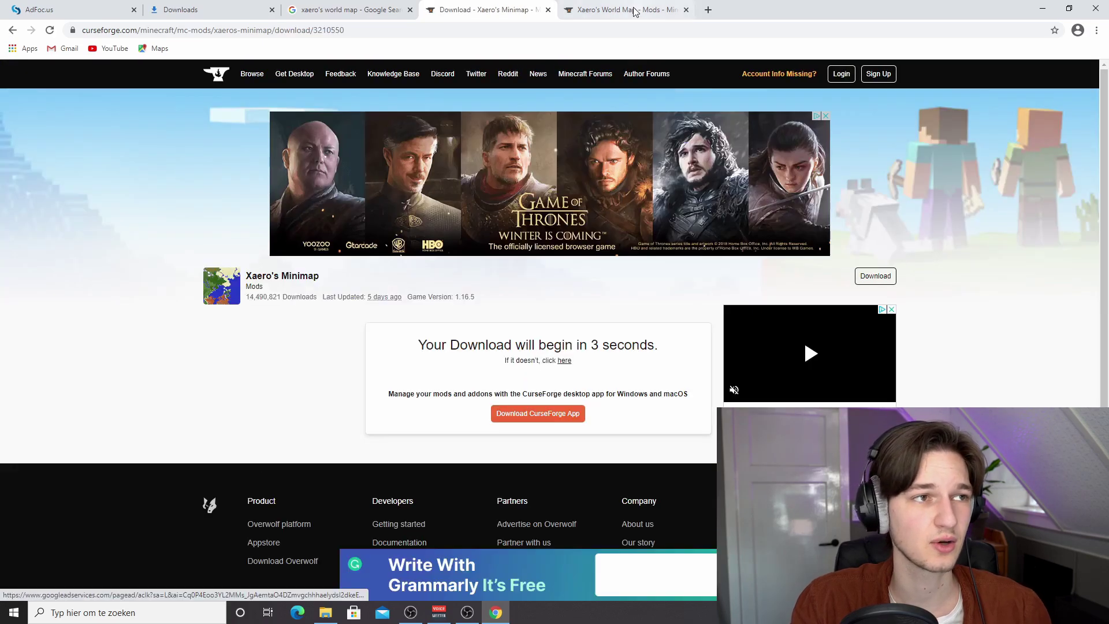
Download Xaero's World Map v1.12.0.2 for Forge 1.16.5 from the recent files on its CurseForge page
{"action": "left_click", "coordinate": [634, 12]}
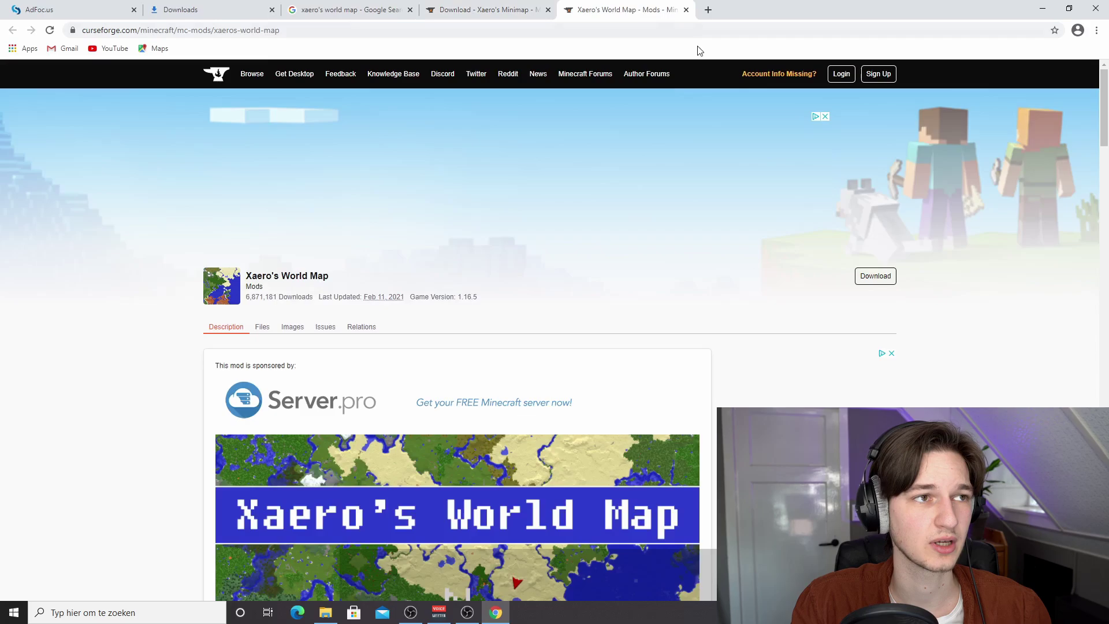
{"action": "scroll", "coordinate": [719, 262], "scroll_direction": "down", "scroll_amount": 5}
{"action": "scroll", "coordinate": [718, 262], "scroll_direction": "down", "scroll_amount": 2}
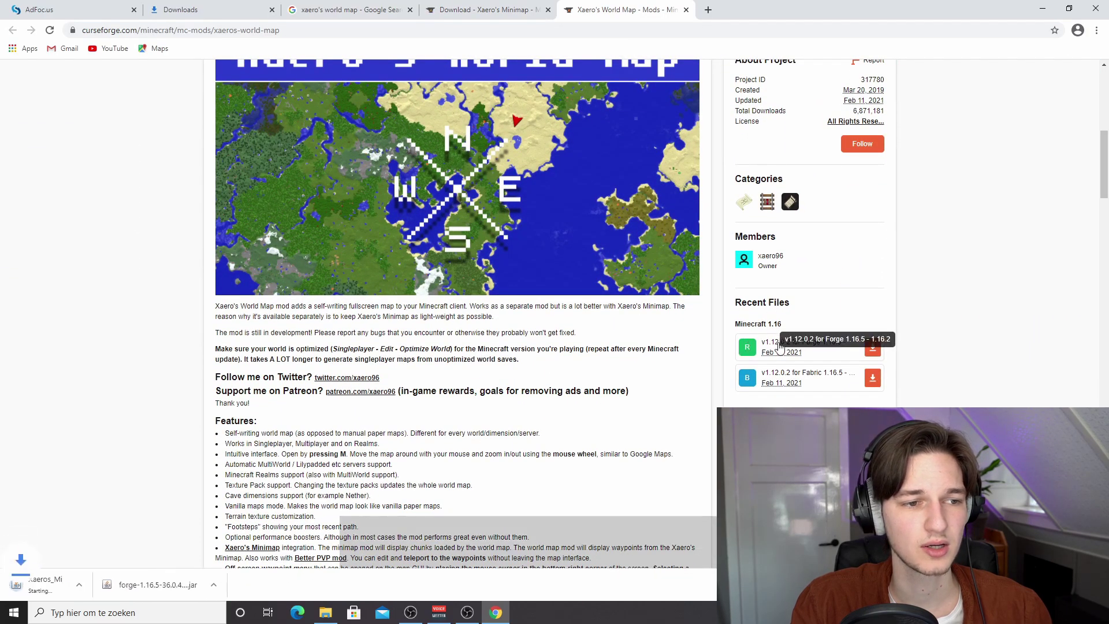
{"action": "left_click", "coordinate": [871, 349]}
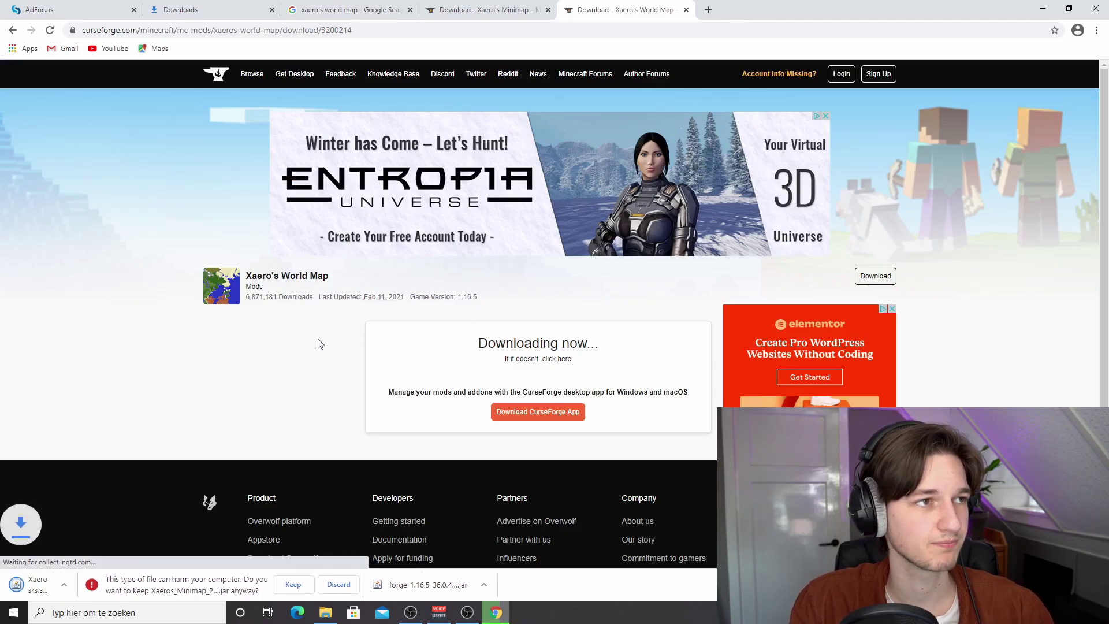
Keep both flagged downloads, the Xaero's World Map jar and the Xaero's Minimap jar, confirming each warning
{"action": "left_click", "coordinate": [224, 7]}
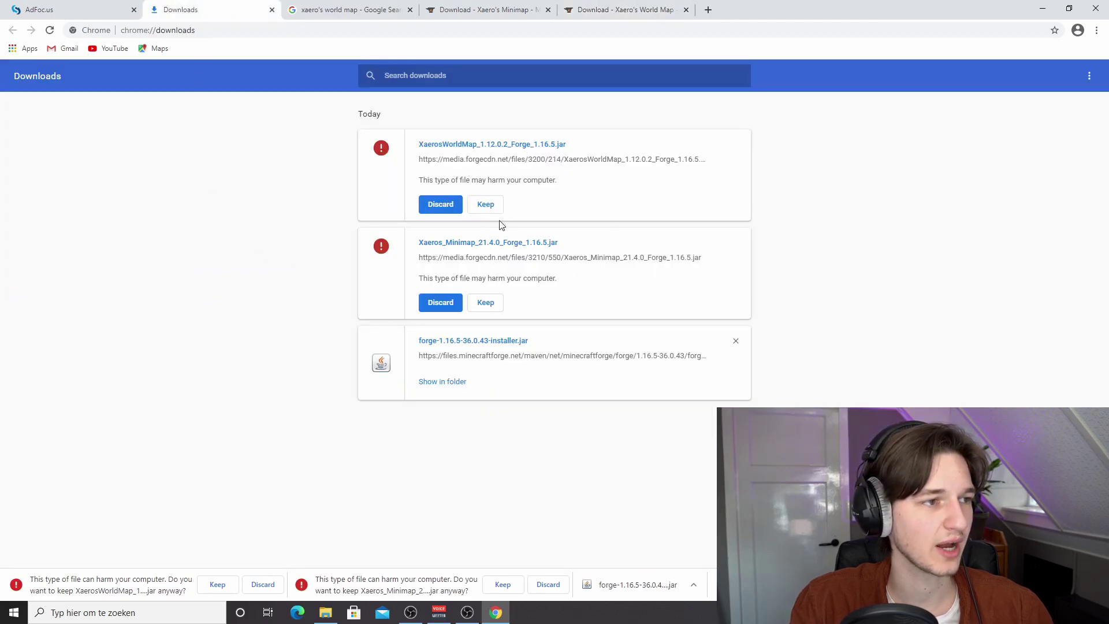
{"action": "left_click", "coordinate": [486, 206]}
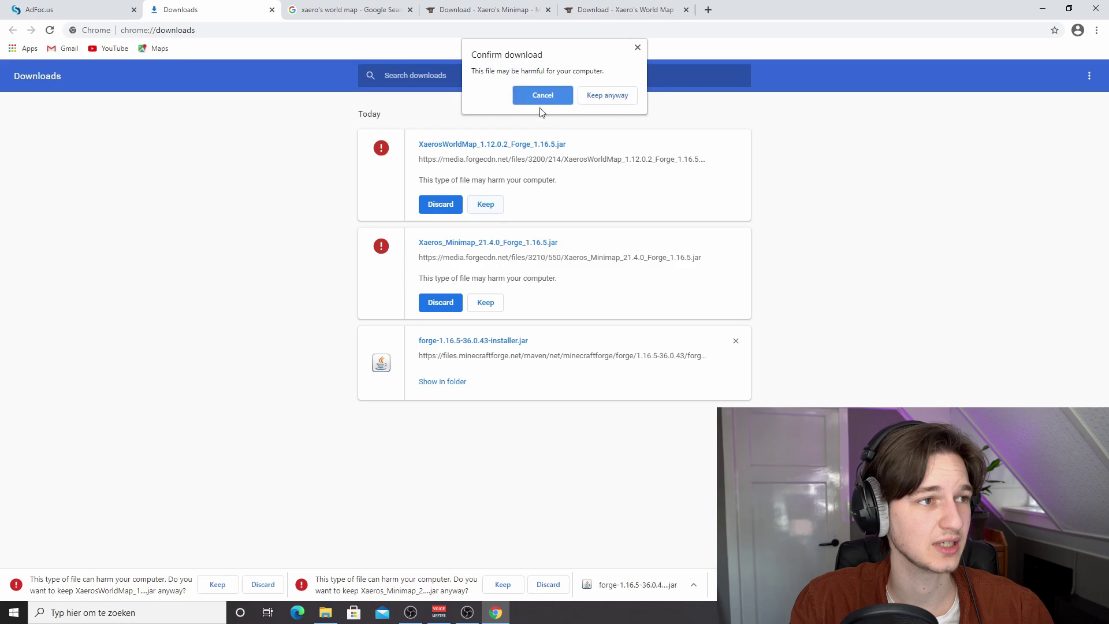
{"action": "left_click", "coordinate": [601, 97]}
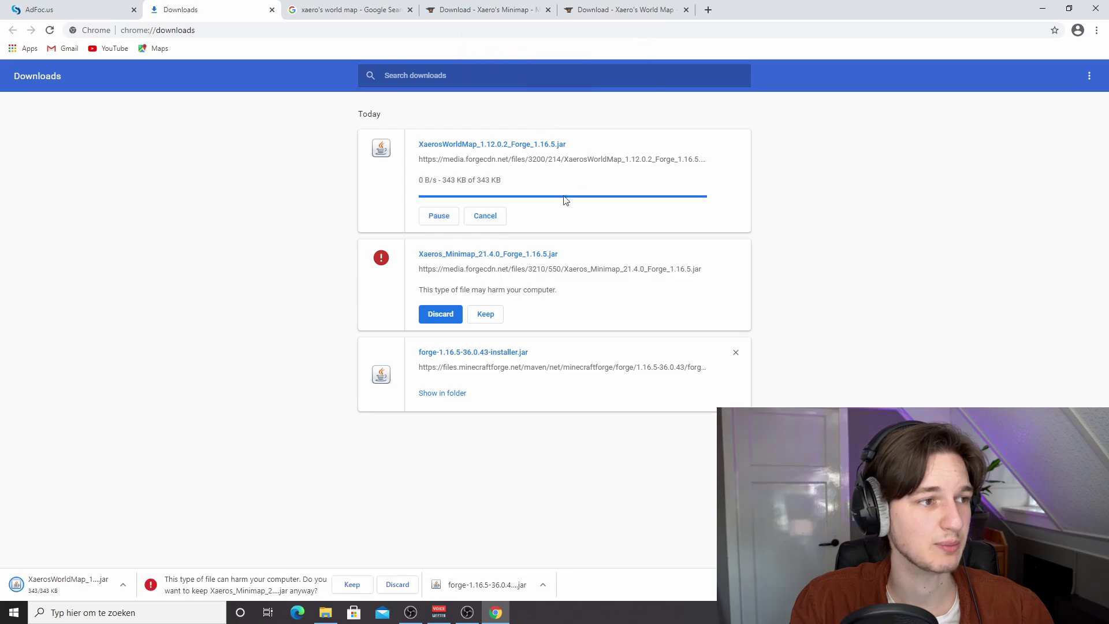
{"action": "left_click", "coordinate": [485, 313]}
{"action": "left_click", "coordinate": [622, 100]}
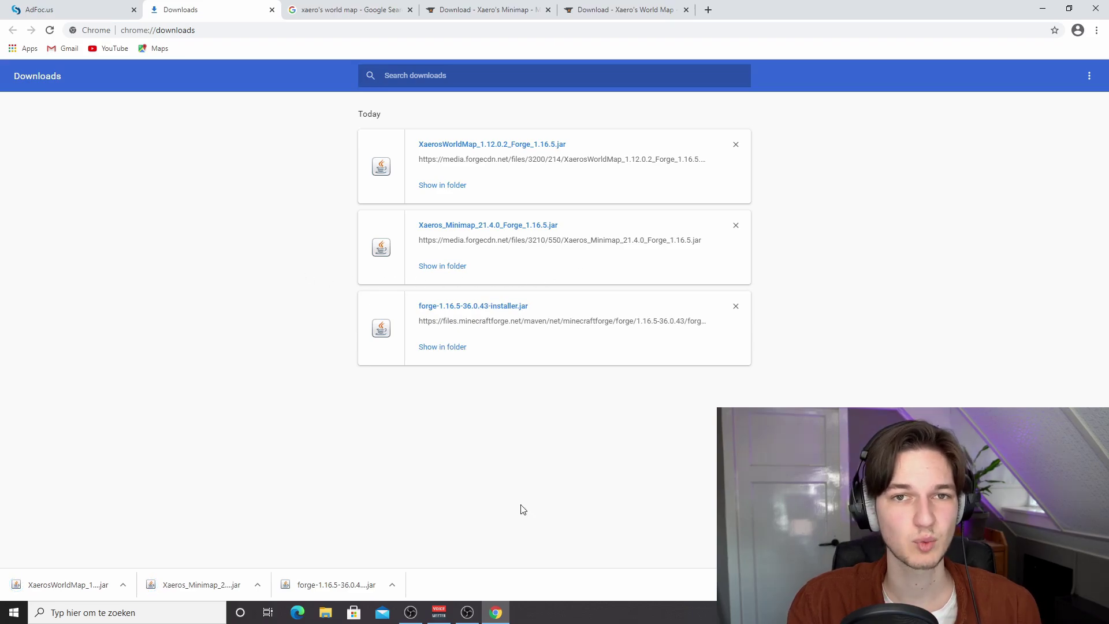
Find %appdata% with the Windows search and open the .minecraft folder inside Roaming
{"action": "left_click", "coordinate": [189, 607]}
{"action": "type", "text": "%a"}
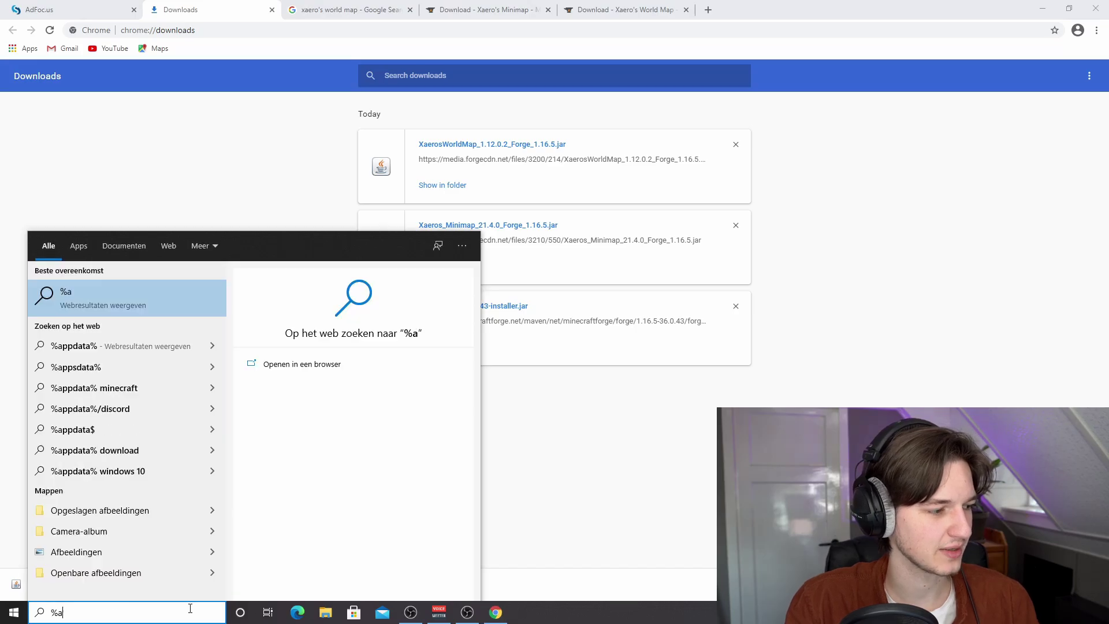
{"action": "type", "text": "ppdata%"}
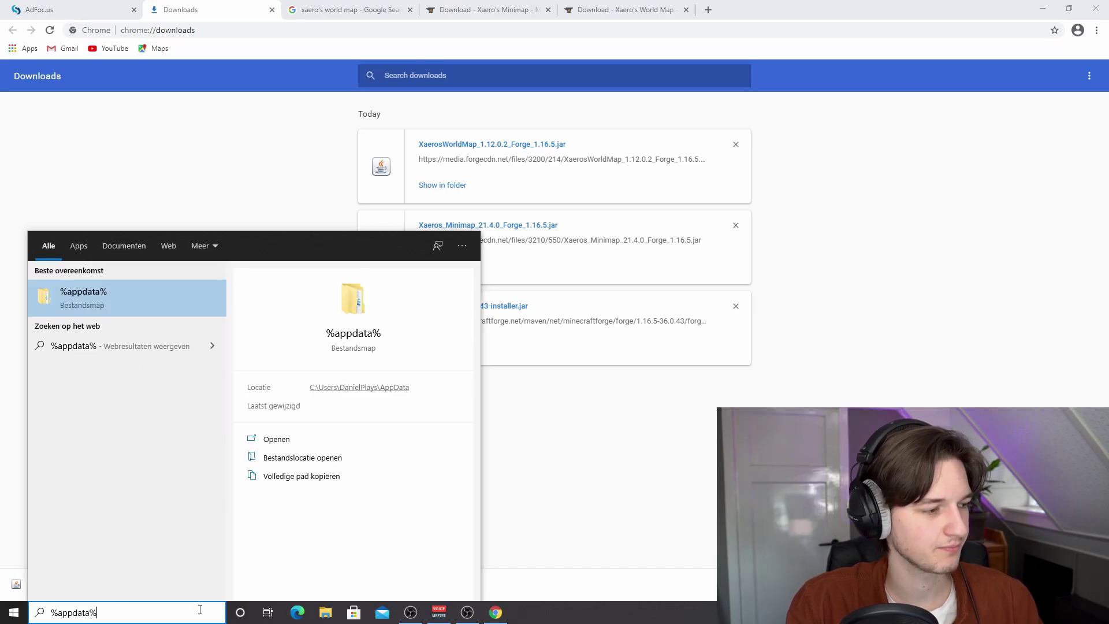
{"action": "key", "text": "Return"}
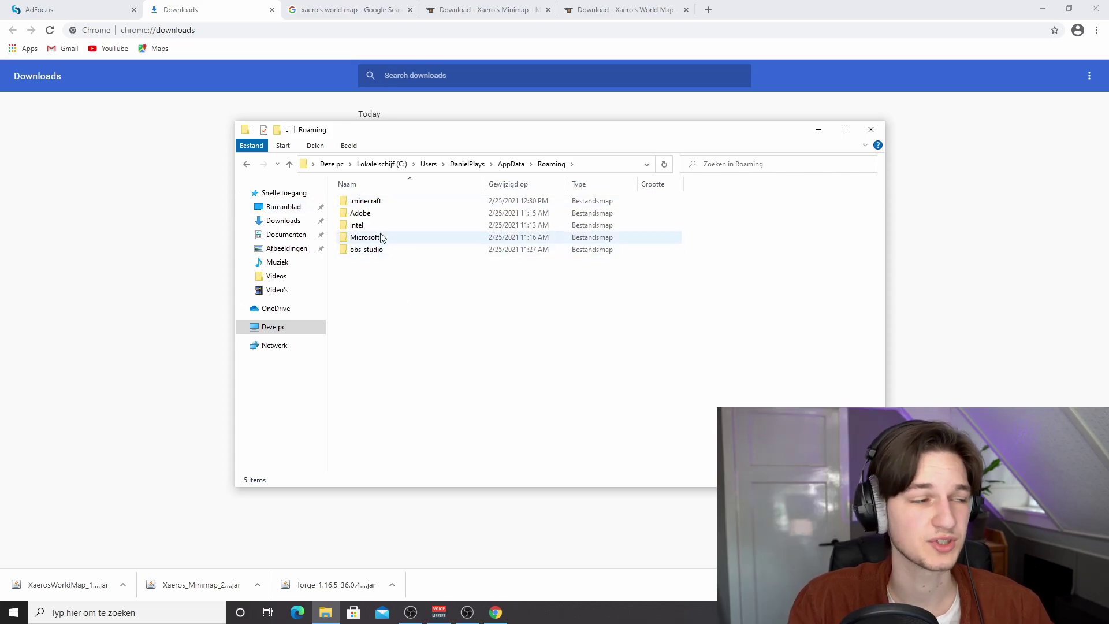
{"action": "double_click", "coordinate": [365, 205]}
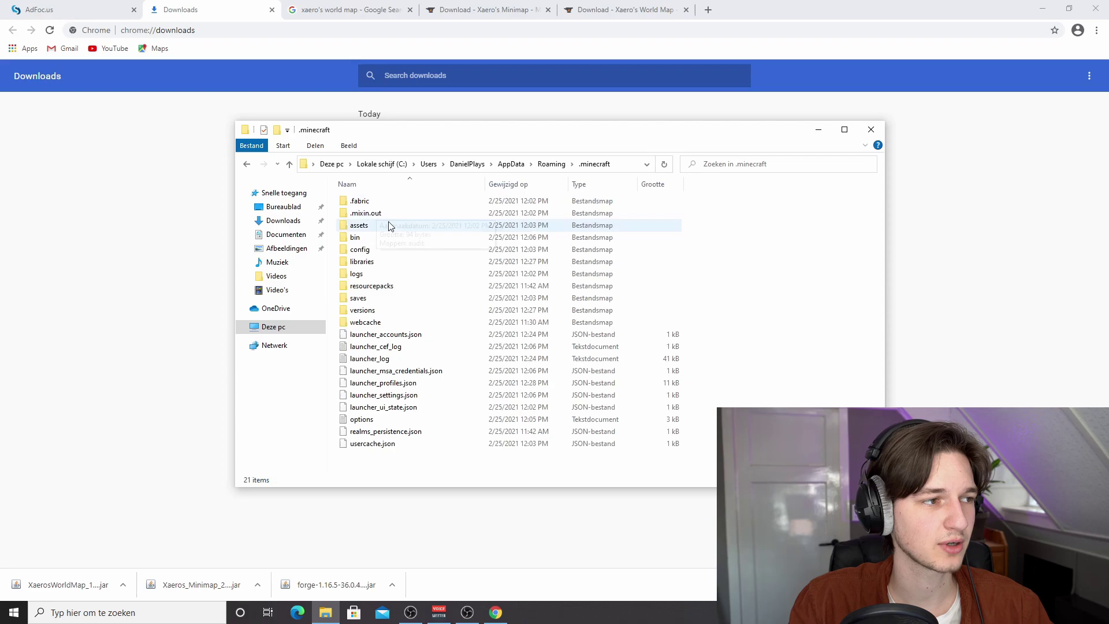
Create a new folder named mods inside the .minecraft folder
{"action": "right_click", "coordinate": [720, 289]}
{"action": "left_click", "coordinate": [918, 443]}
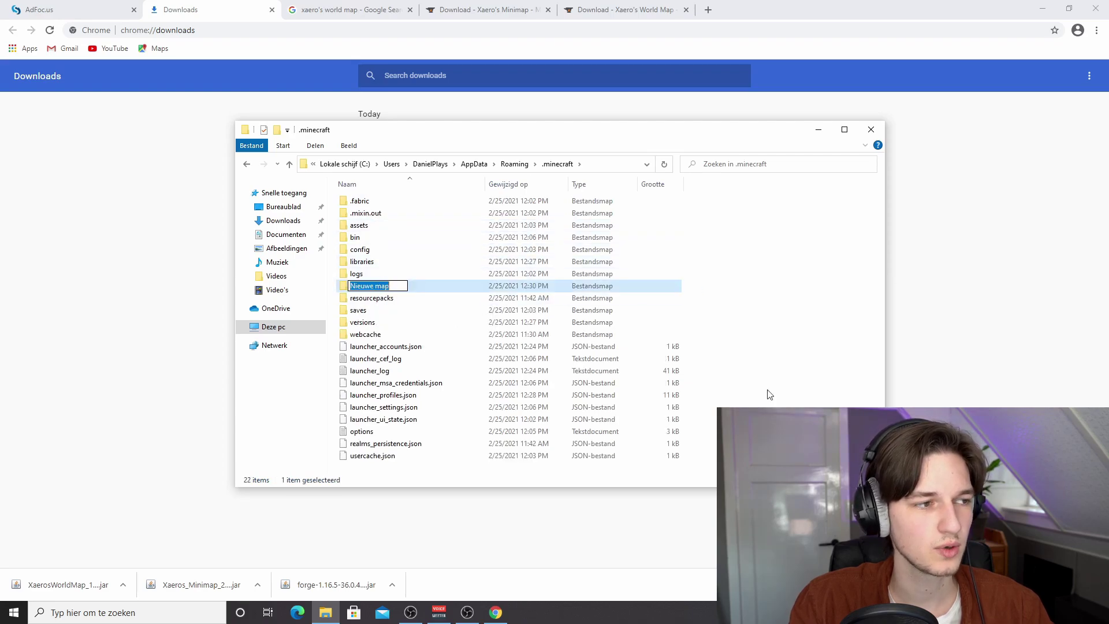
{"action": "type", "text": "mods"}
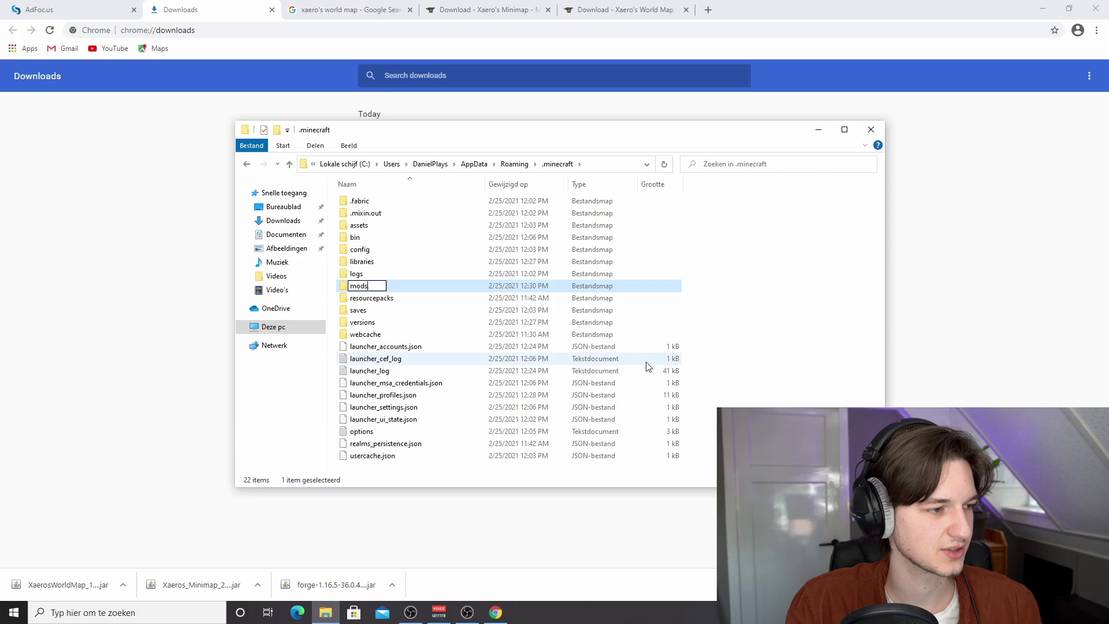
Open the new mods folder and place the downloaded Xaero's Minimap and Xaero's World Map jar files in it
{"action": "key", "text": "Return"}
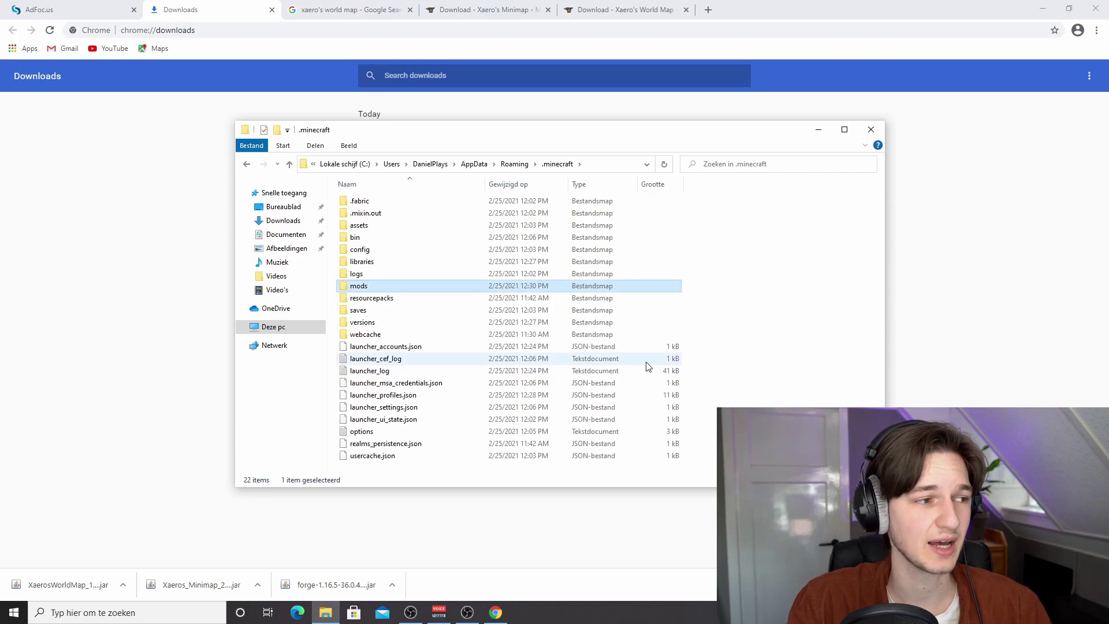
{"action": "double_click", "coordinate": [425, 289]}
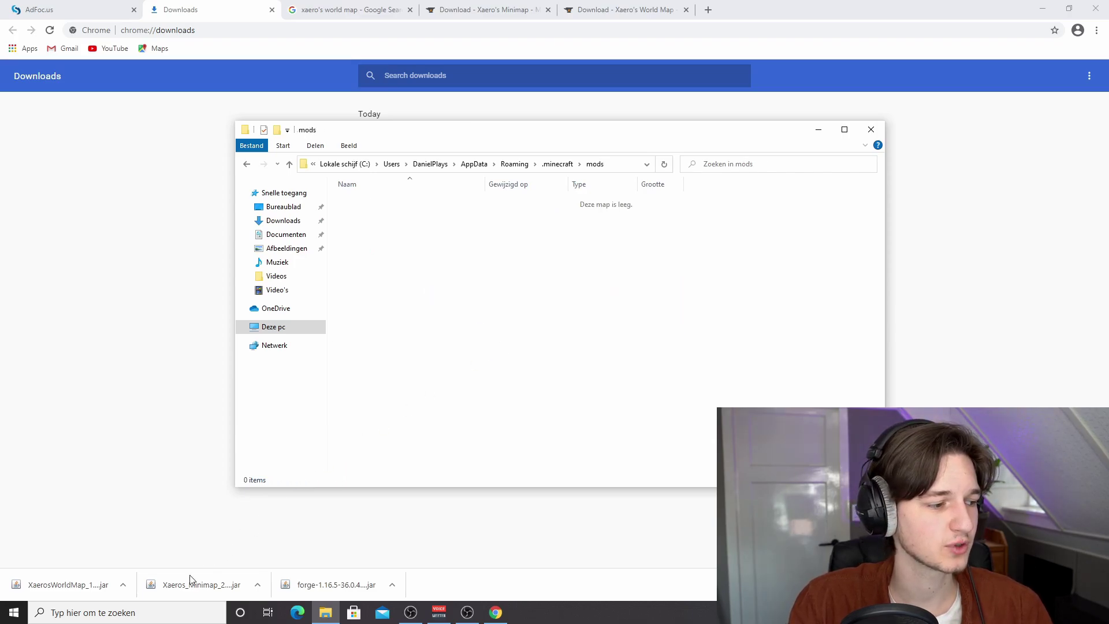
{"action": "left_click_drag", "start_coordinate": [188, 584], "coordinate": [447, 361]}
{"action": "left_click_drag", "start_coordinate": [82, 586], "coordinate": [440, 386]}
{"action": "left_click", "coordinate": [465, 386]}
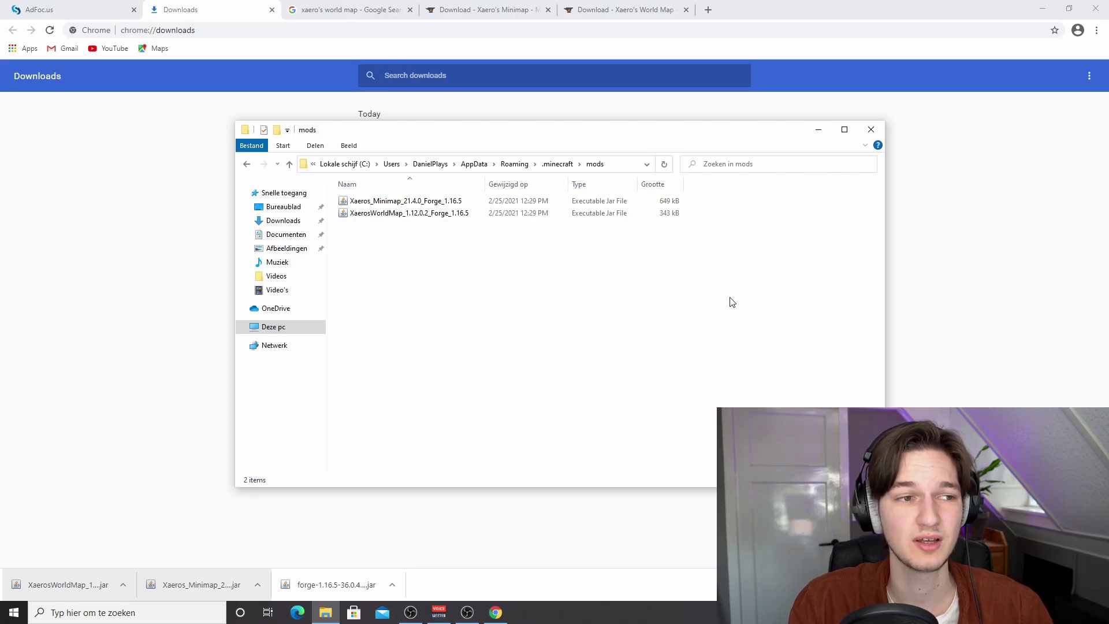
Close the browser and the mods folder, start the Minecraft Launcher and choose the forge 1.16.5-forge-36.0.43 profile
{"action": "left_click", "coordinate": [1095, 9]}
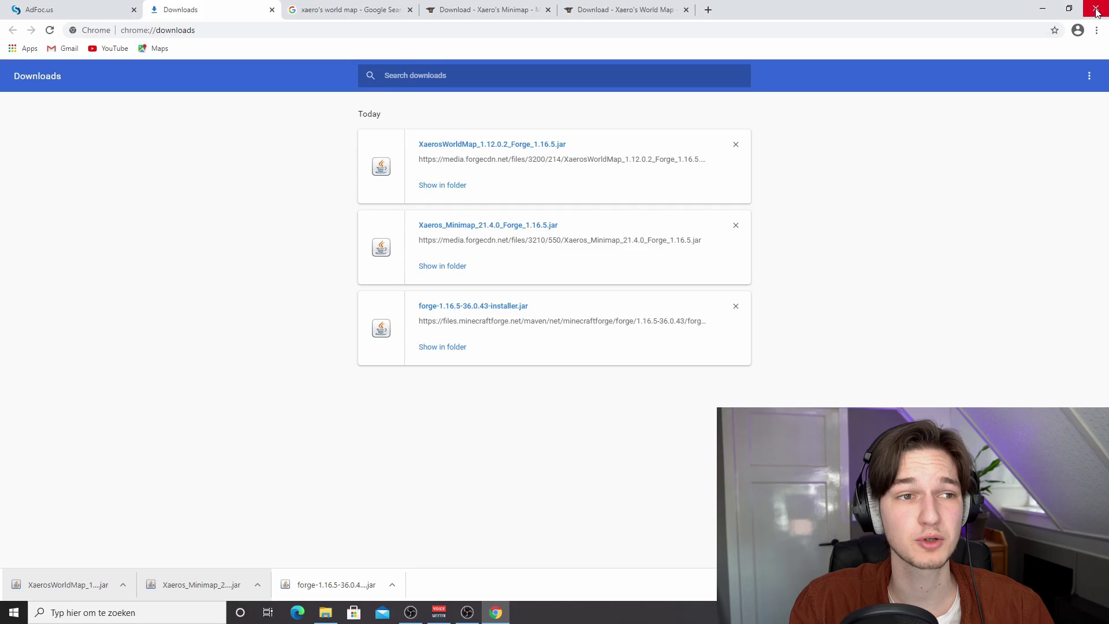
{"action": "left_click", "coordinate": [871, 130]}
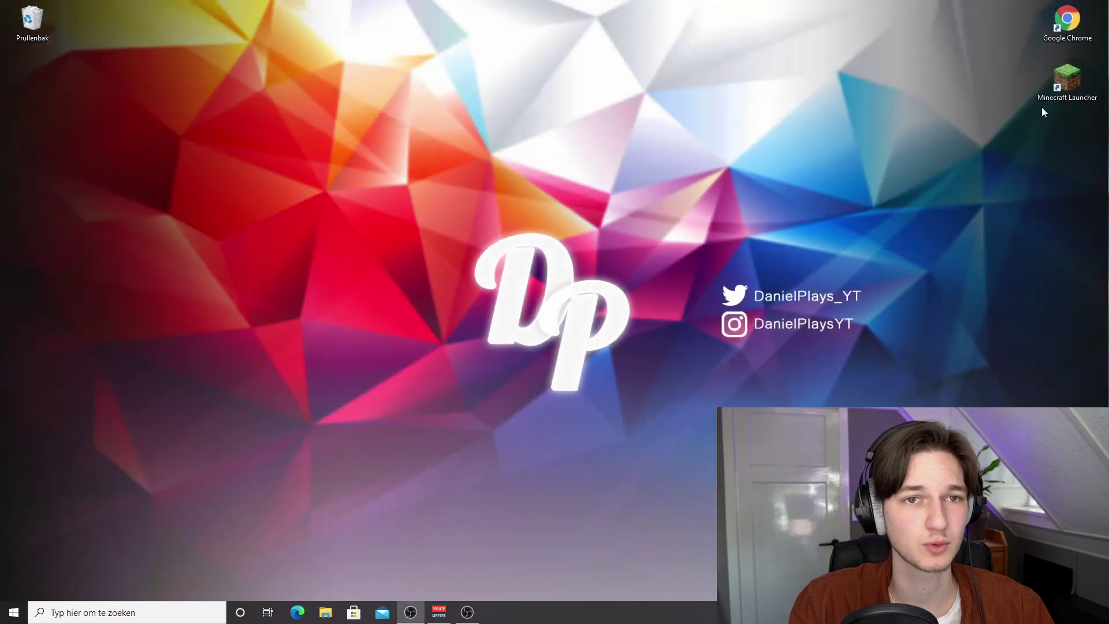
{"action": "double_click", "coordinate": [1066, 81]}
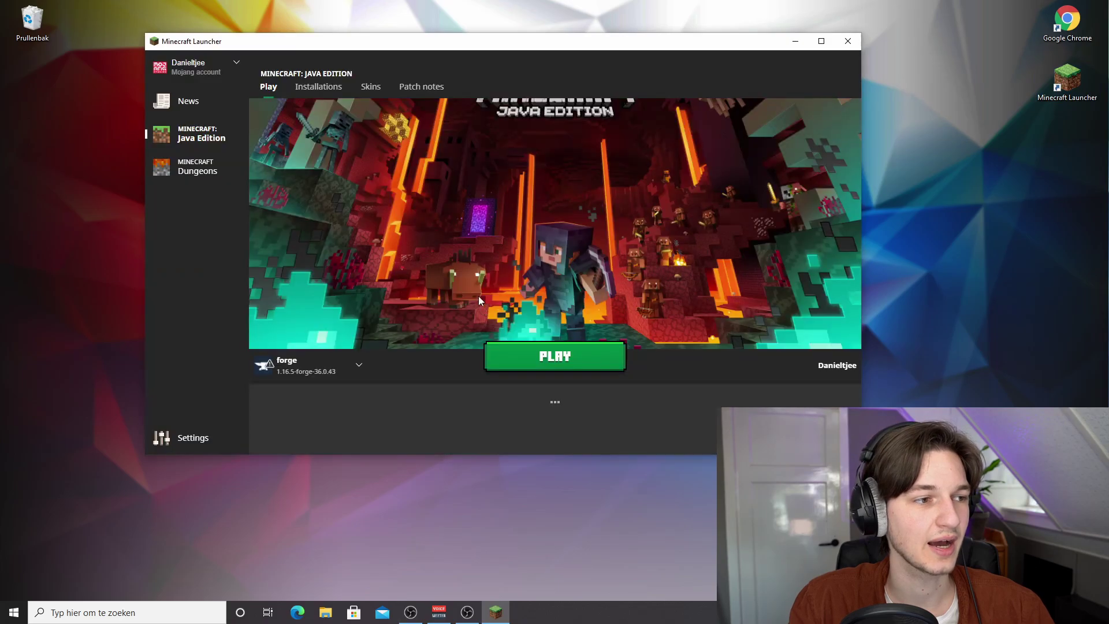
{"action": "left_click", "coordinate": [330, 364]}
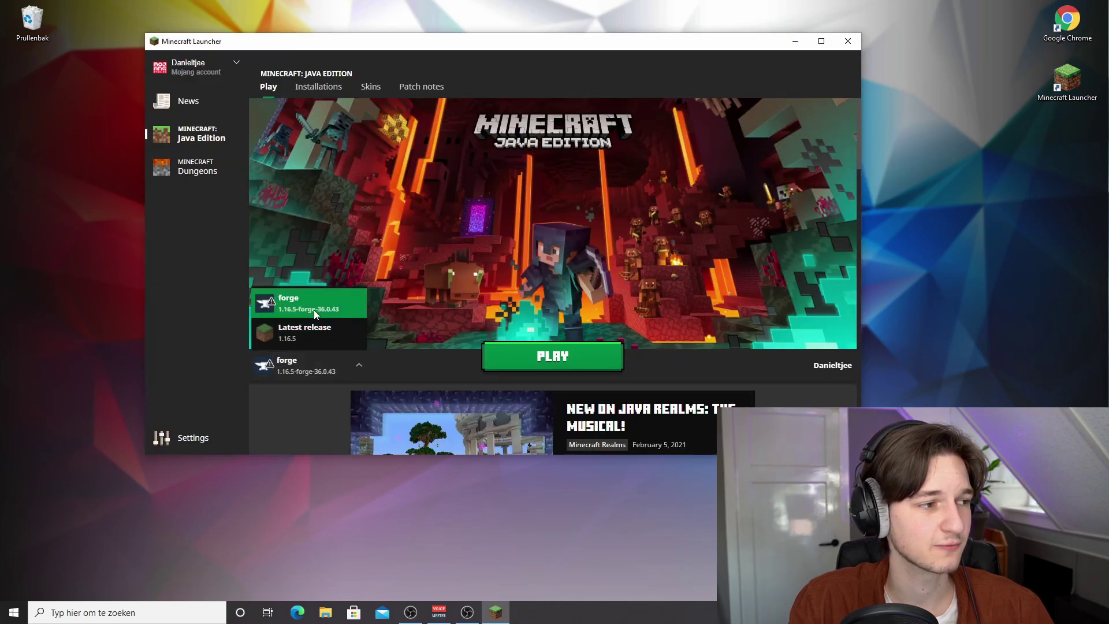
{"action": "left_click", "coordinate": [397, 306]}
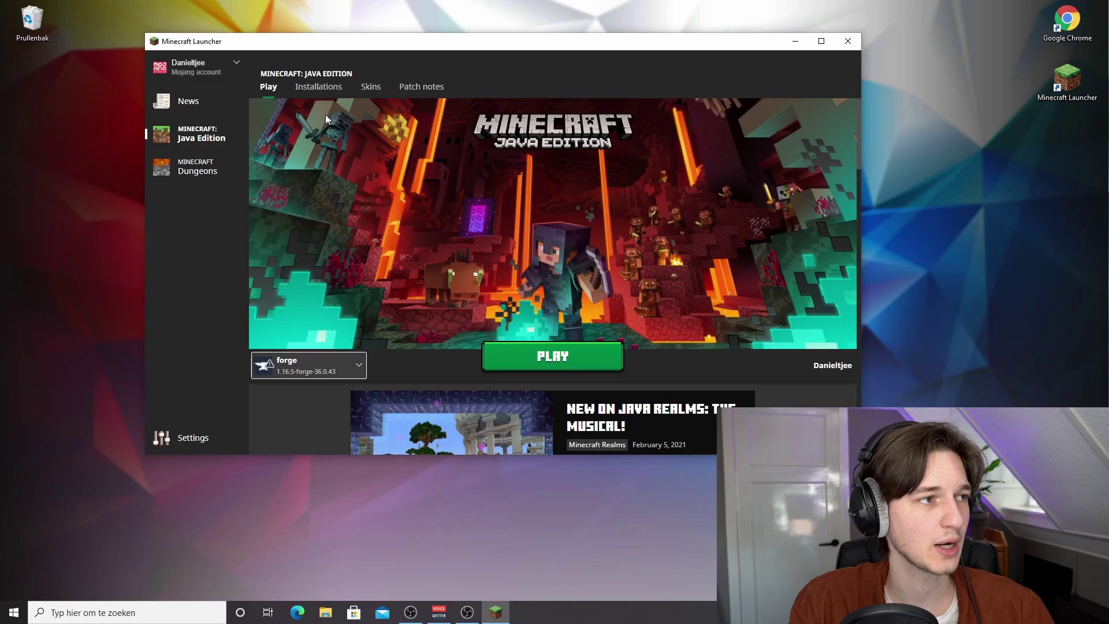
Open the forge 1.16.5-forge-36.0.43 installation for editing
{"action": "left_click", "coordinate": [318, 86]}
{"action": "mouse_move", "coordinate": [800, 156]}
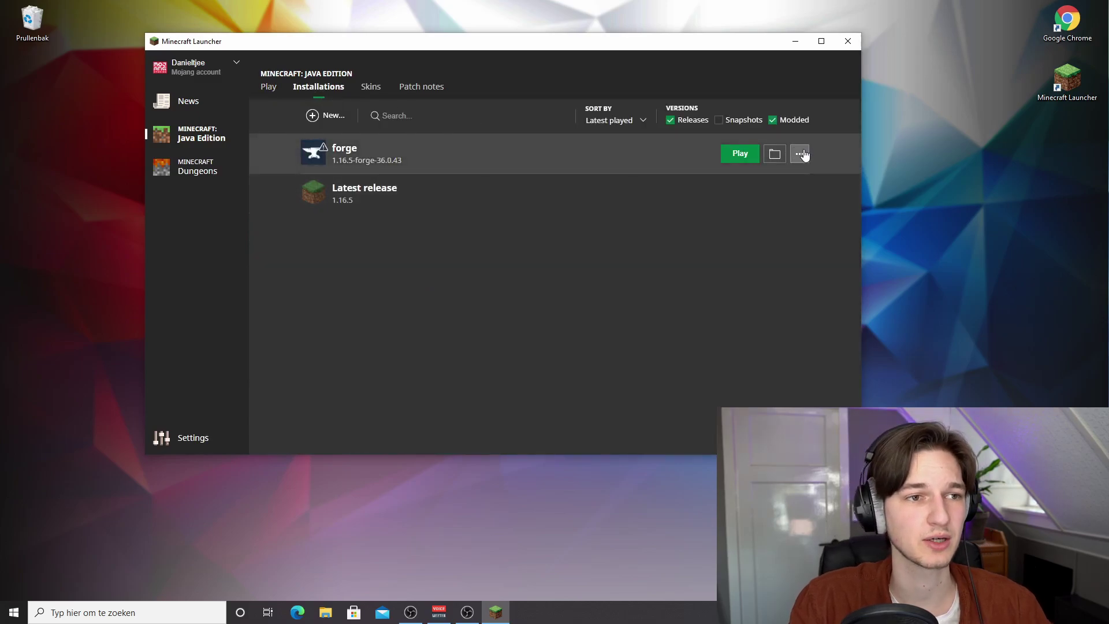
{"action": "left_click", "coordinate": [800, 156]}
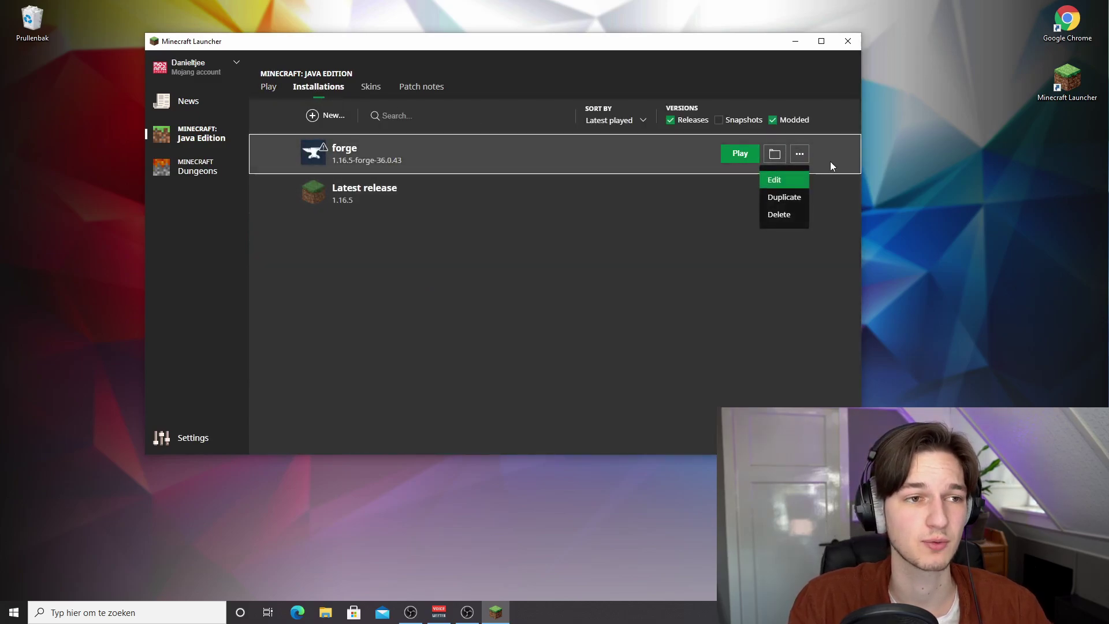
{"action": "left_click", "coordinate": [270, 88]}
{"action": "left_click", "coordinate": [318, 87]}
{"action": "left_click", "coordinate": [800, 156]}
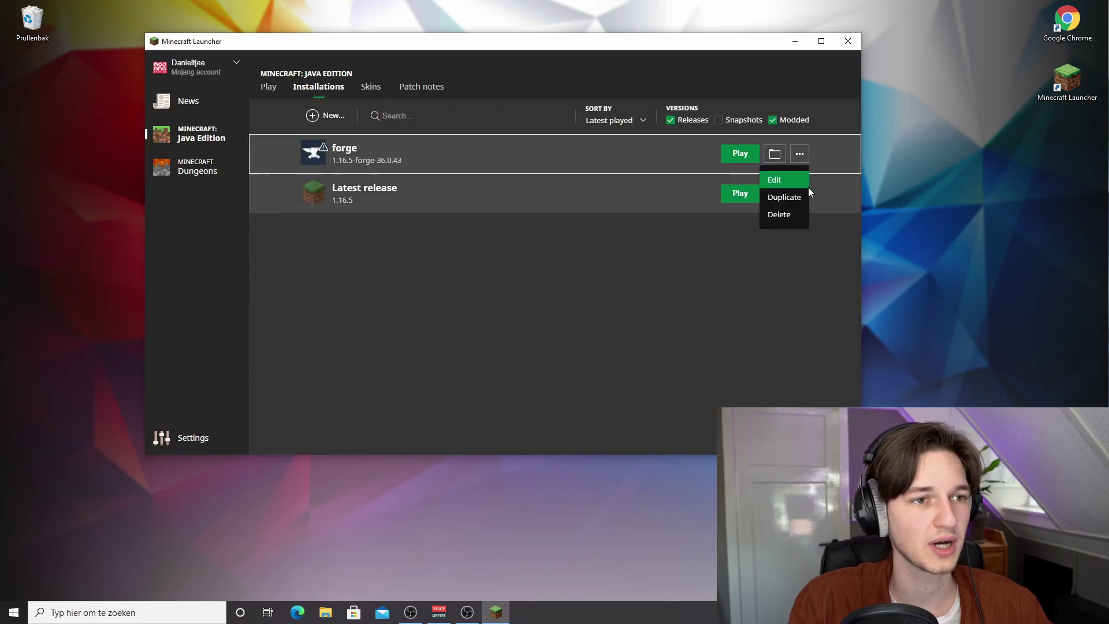
{"action": "left_click", "coordinate": [774, 178]}
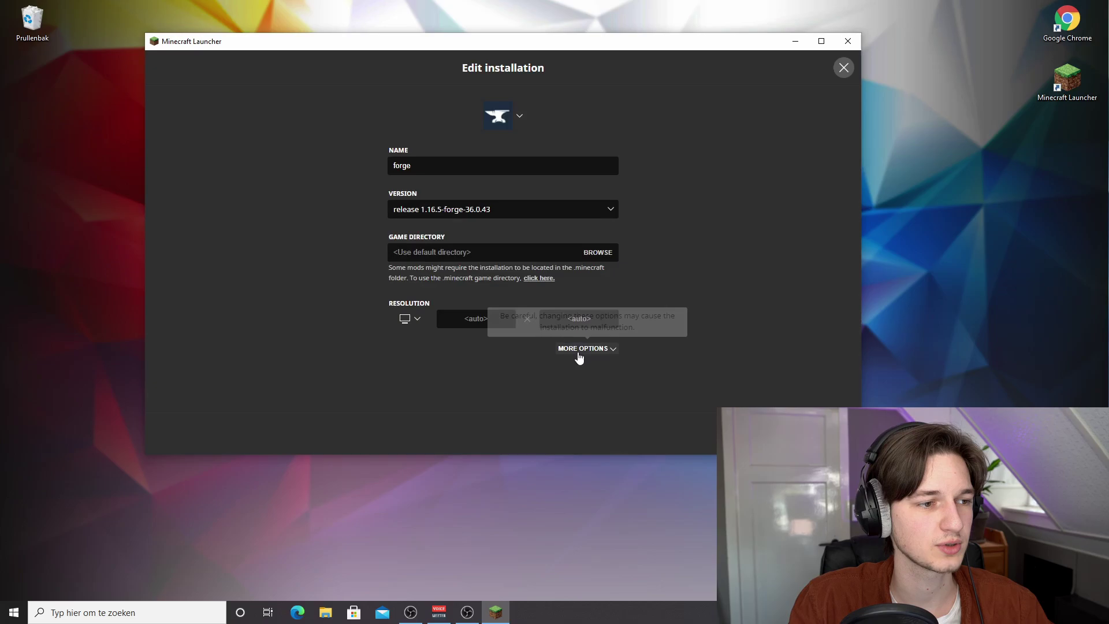
Set the memory allocation in the forge installation's JVM arguments to -Xmx6G and save the installation
{"action": "left_click", "coordinate": [571, 349]}
{"action": "scroll", "coordinate": [474, 339], "scroll_direction": "down", "scroll_amount": 1}
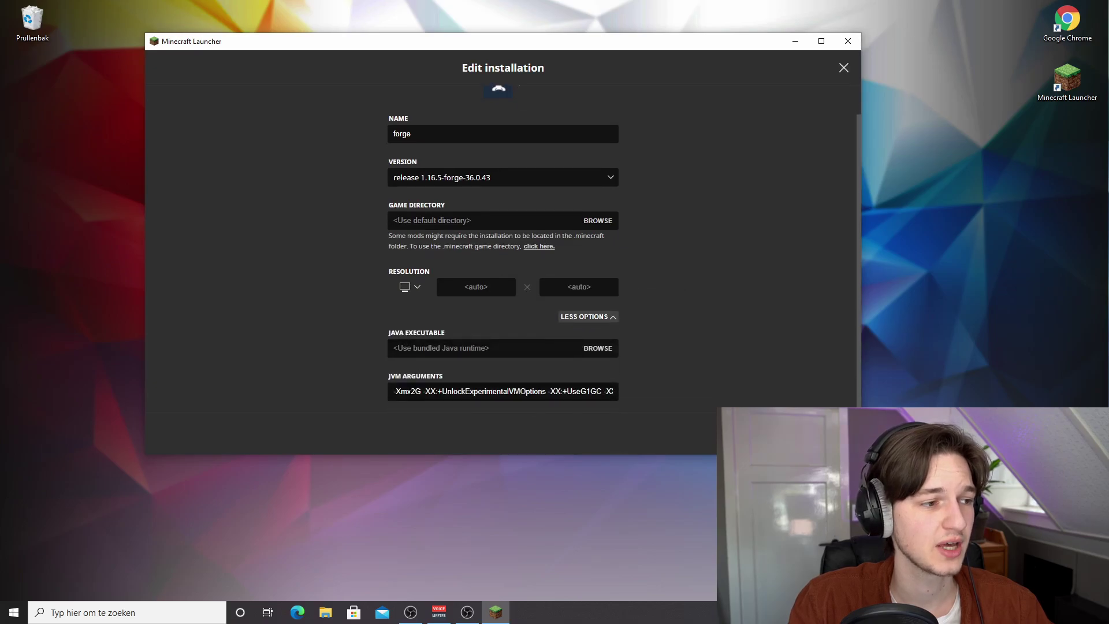
{"action": "left_click", "coordinate": [412, 390]}
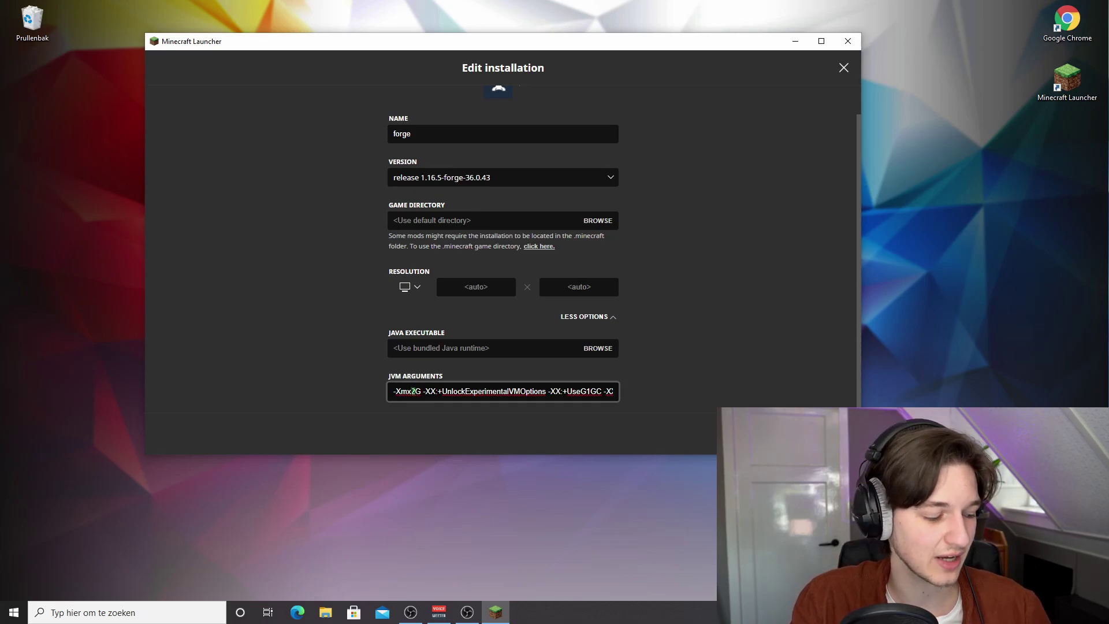
{"action": "key", "text": "BackSpace"}
{"action": "type", "text": "4"}
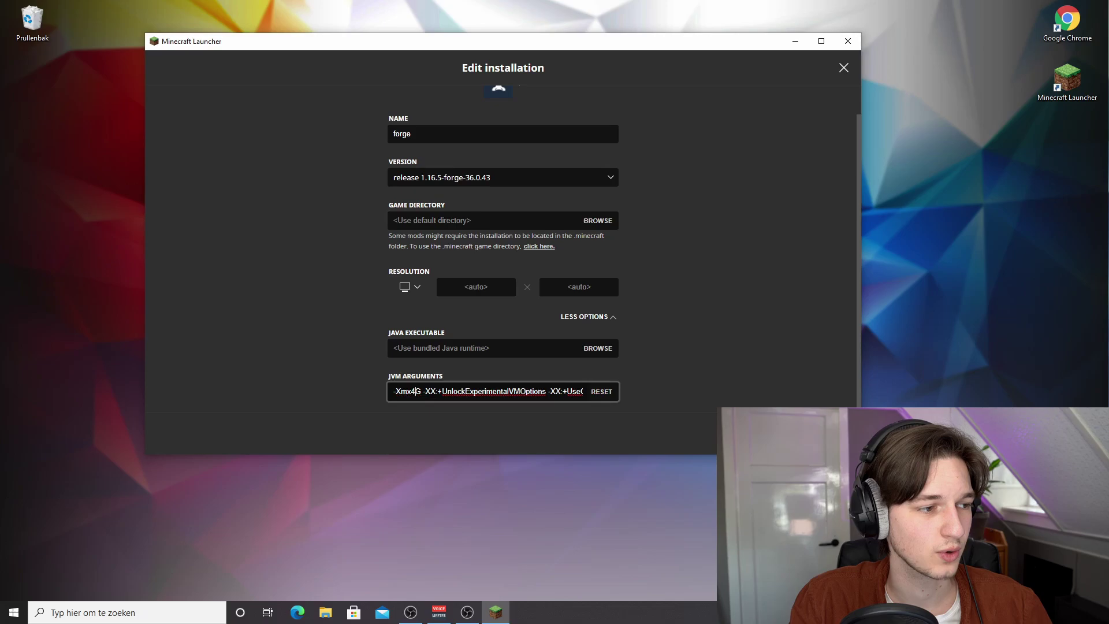
{"action": "key", "text": "BackSpace"}
{"action": "type", "text": "6"}
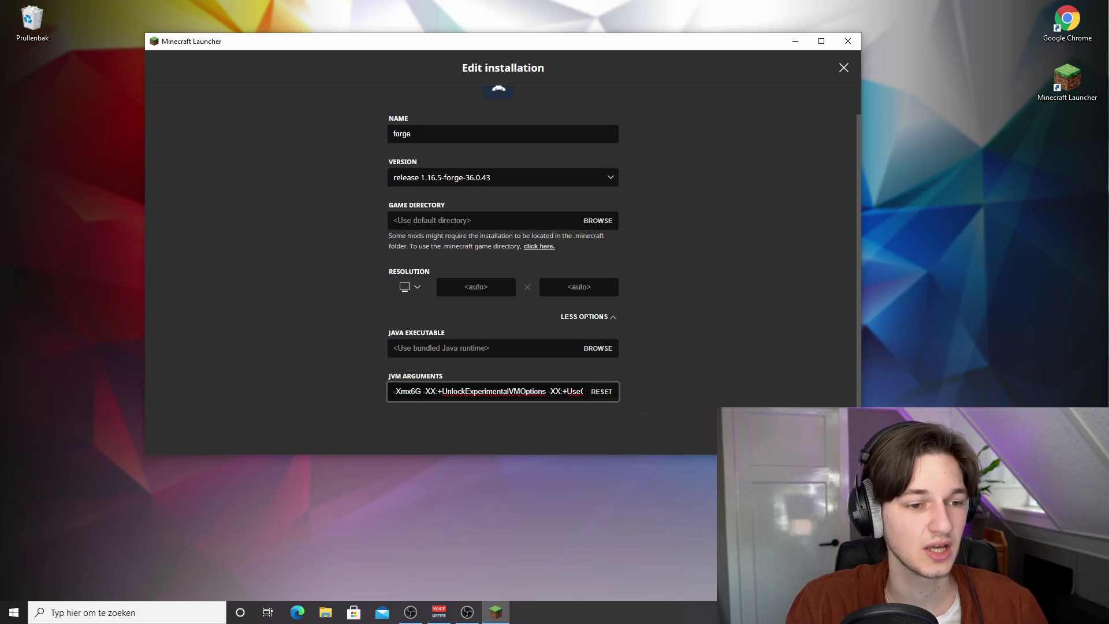
{"action": "key", "text": "Return"}
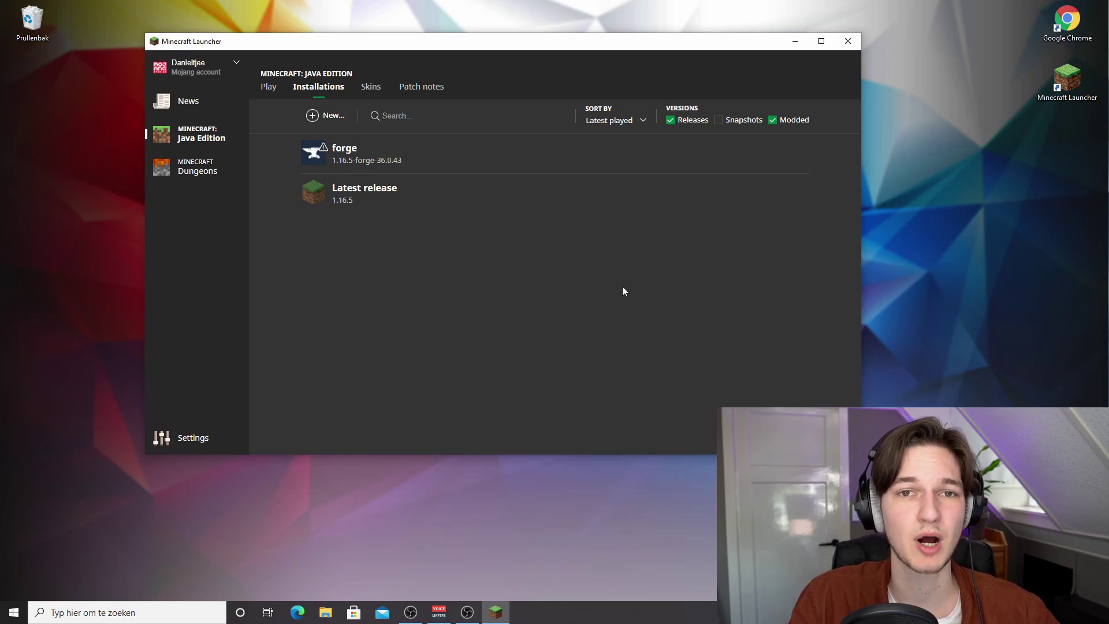
Launch the forge installation, accepting its risk warning permanently and turning off reminders for the outdated mods
{"action": "mouse_move", "coordinate": [730, 188]}
{"action": "left_click", "coordinate": [732, 154]}
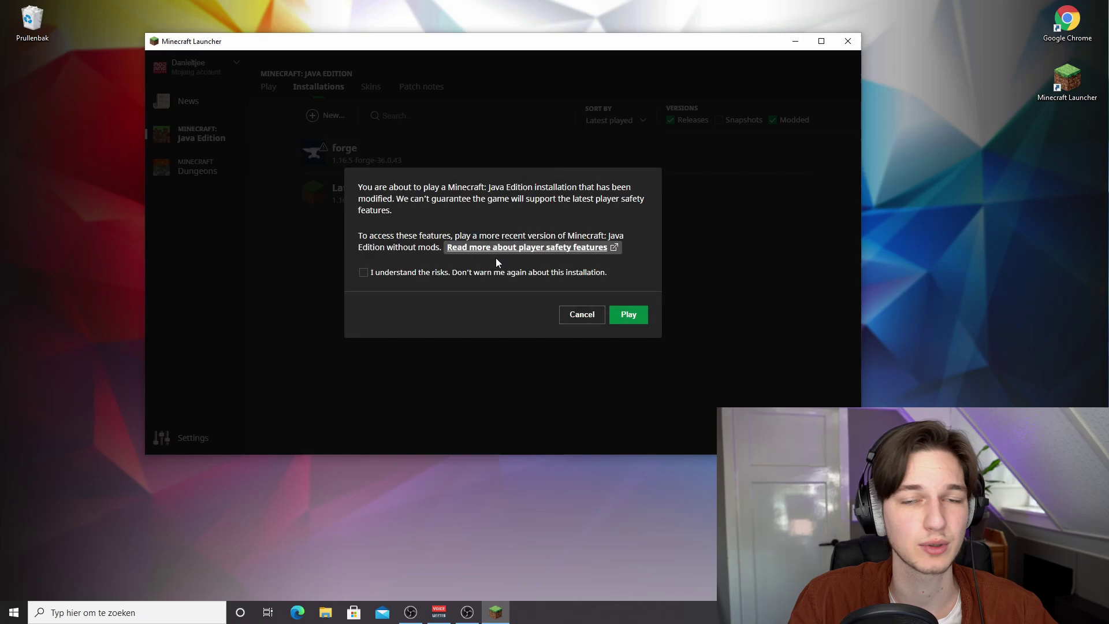
{"action": "left_click", "coordinate": [363, 273]}
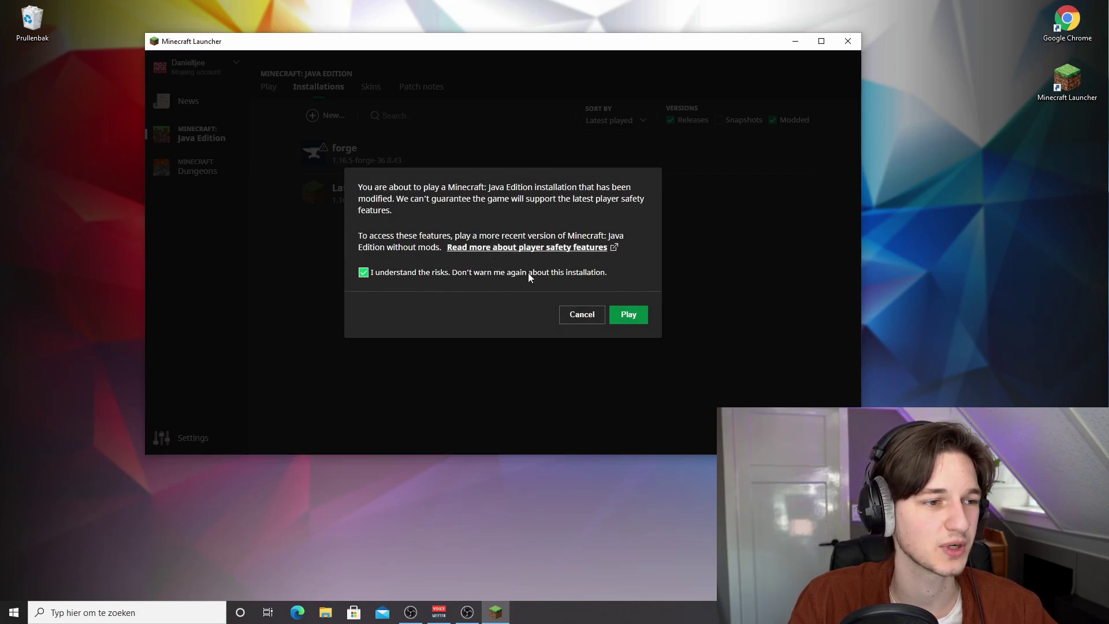
{"action": "left_click", "coordinate": [629, 315]}
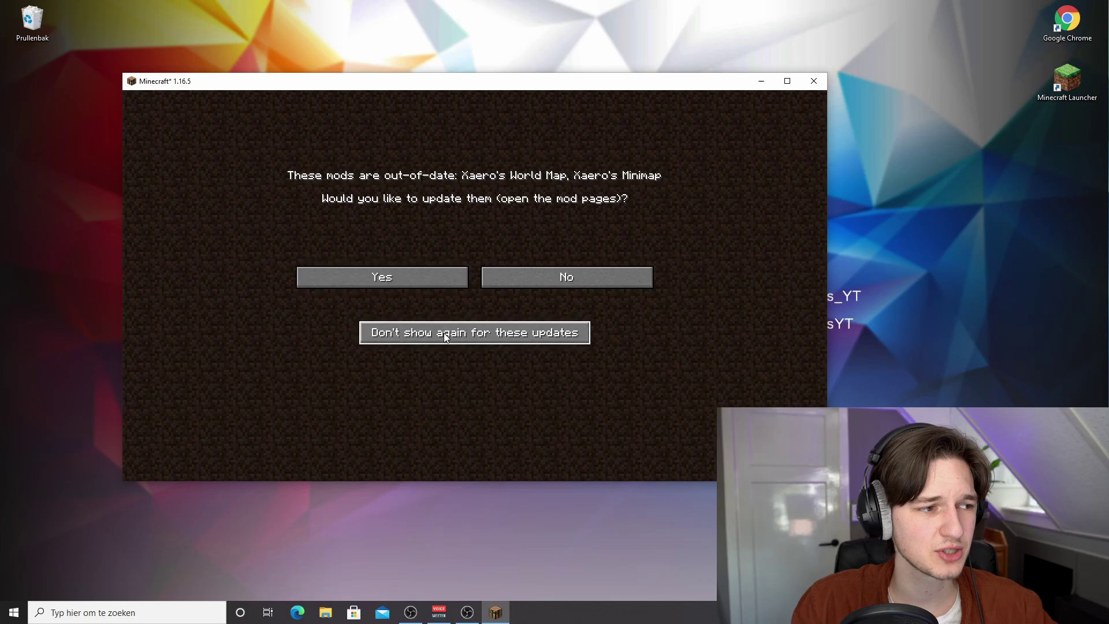
{"action": "left_click", "coordinate": [471, 339]}
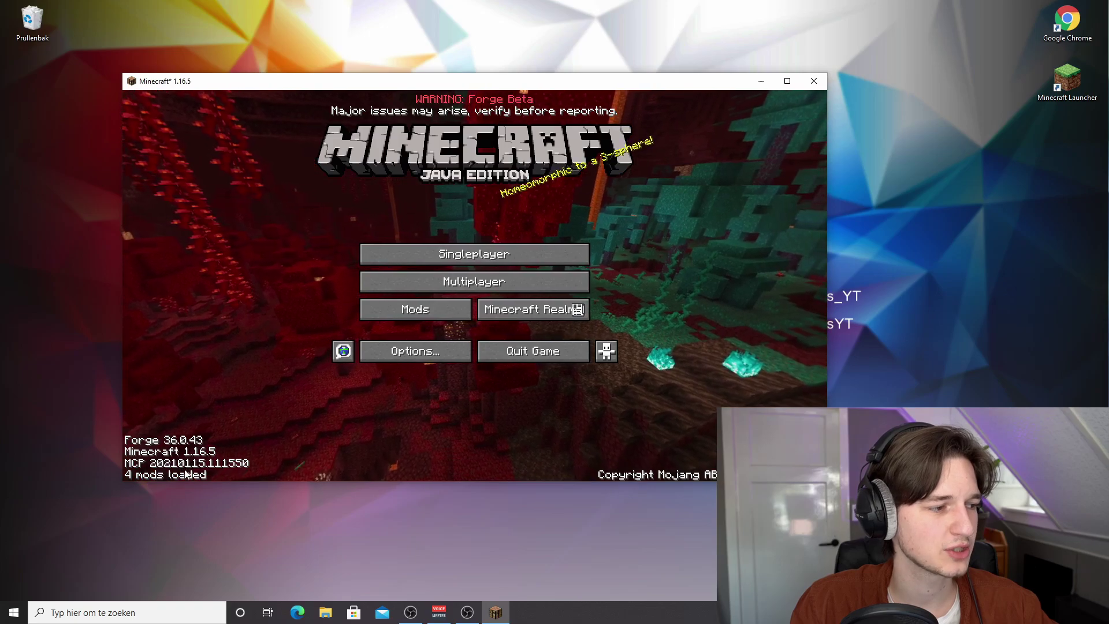
Check the game's list of loaded mods and view the details of Xaero's Minimap and Xaero's World Map
{"action": "left_click", "coordinate": [414, 308]}
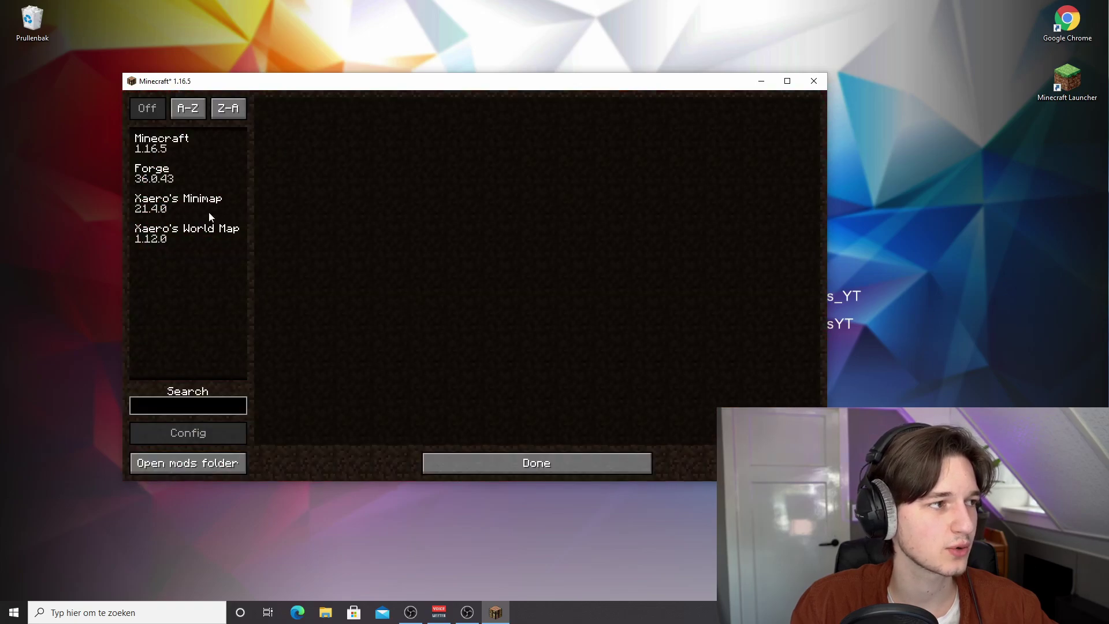
{"action": "left_click", "coordinate": [479, 464]}
{"action": "left_click", "coordinate": [444, 313]}
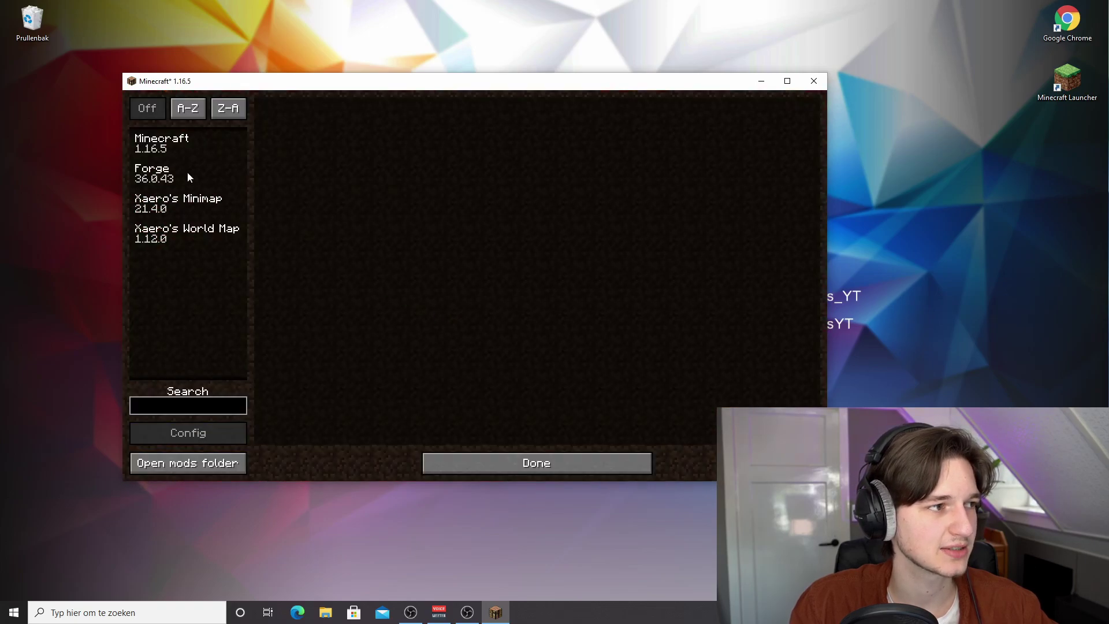
{"action": "left_click", "coordinate": [190, 202]}
{"action": "left_click", "coordinate": [201, 233]}
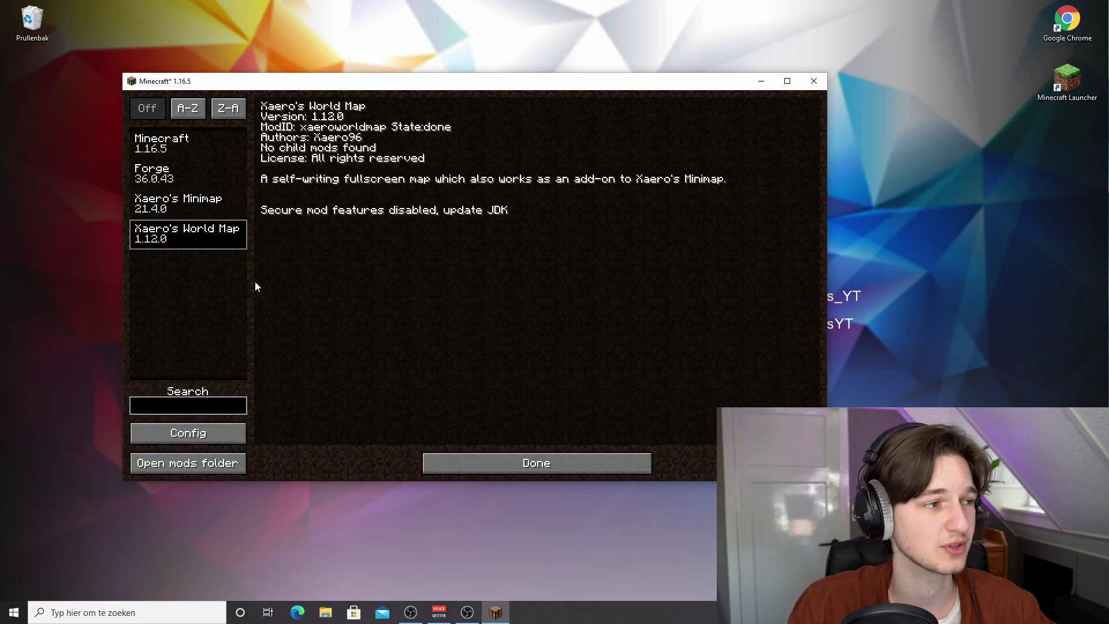
{"action": "left_click", "coordinate": [530, 465]}
Load the existing singleplayer world named New World
{"action": "left_click", "coordinate": [477, 255]}
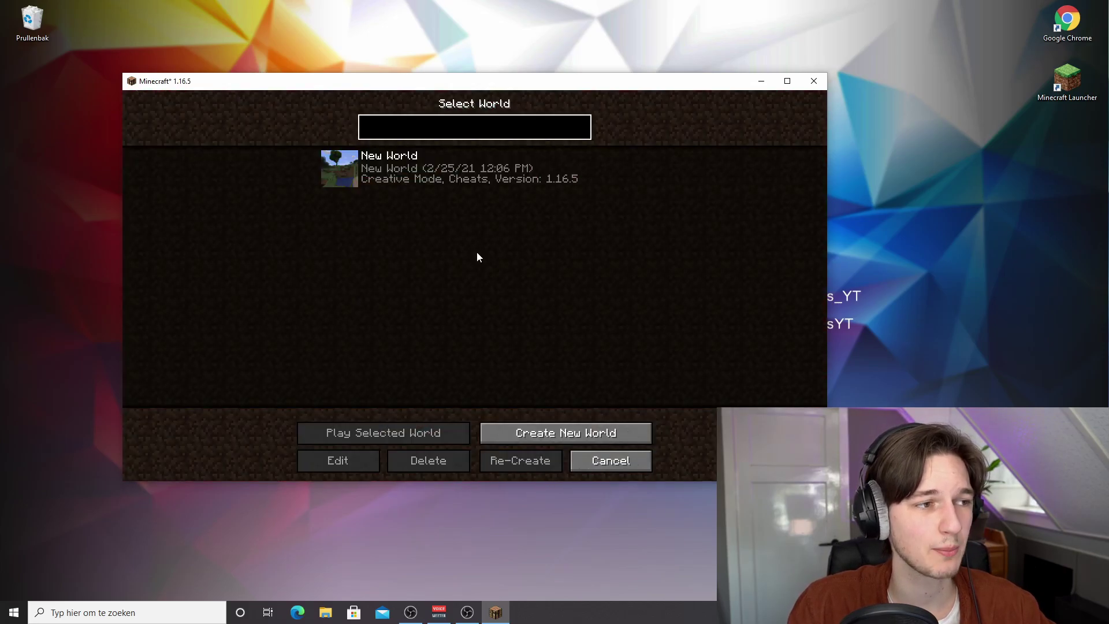
{"action": "left_click", "coordinate": [345, 176]}
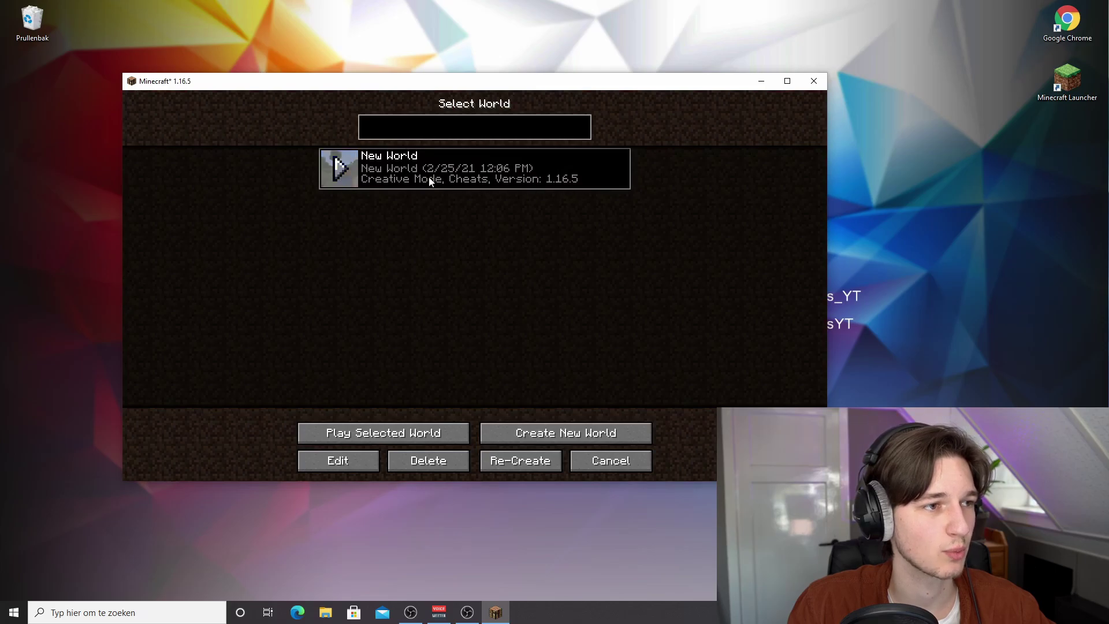
{"action": "left_click", "coordinate": [339, 172]}
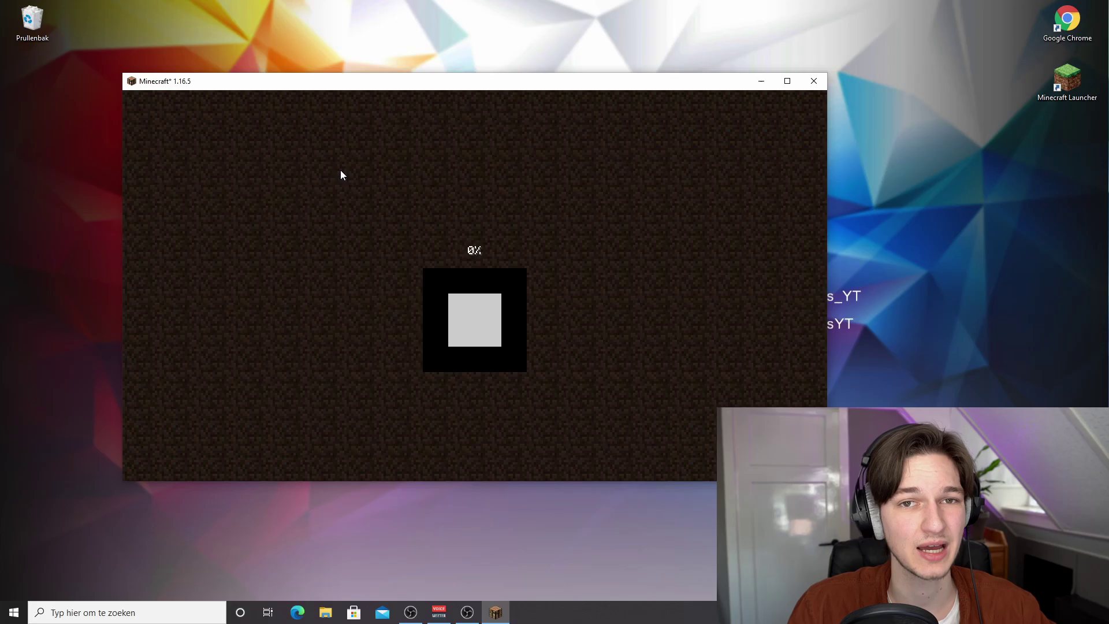
Walk around the world to watch the minimap, briefly showing it in its enlarged view
{"action": "key", "text": "w"}
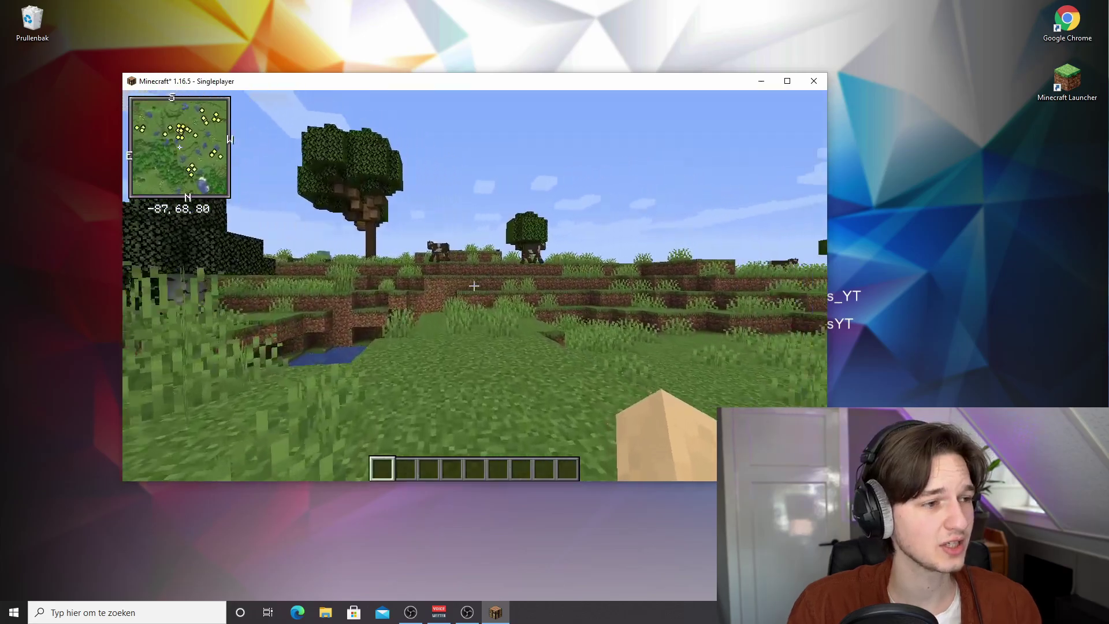
{"action": "key", "text": "z"}
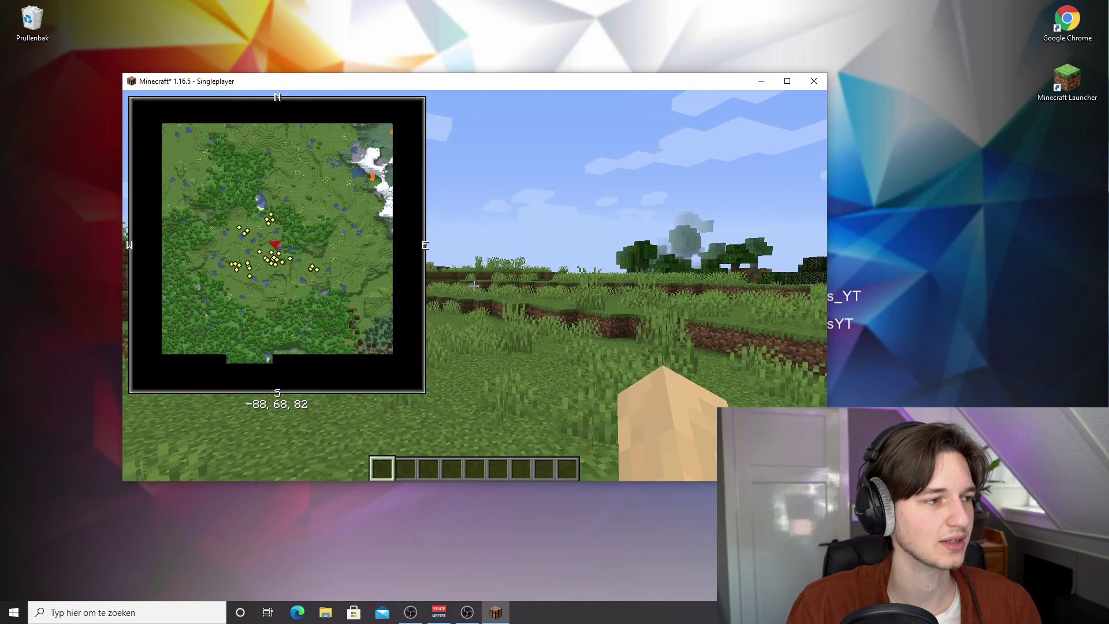
{"action": "key", "text": "backslash"}
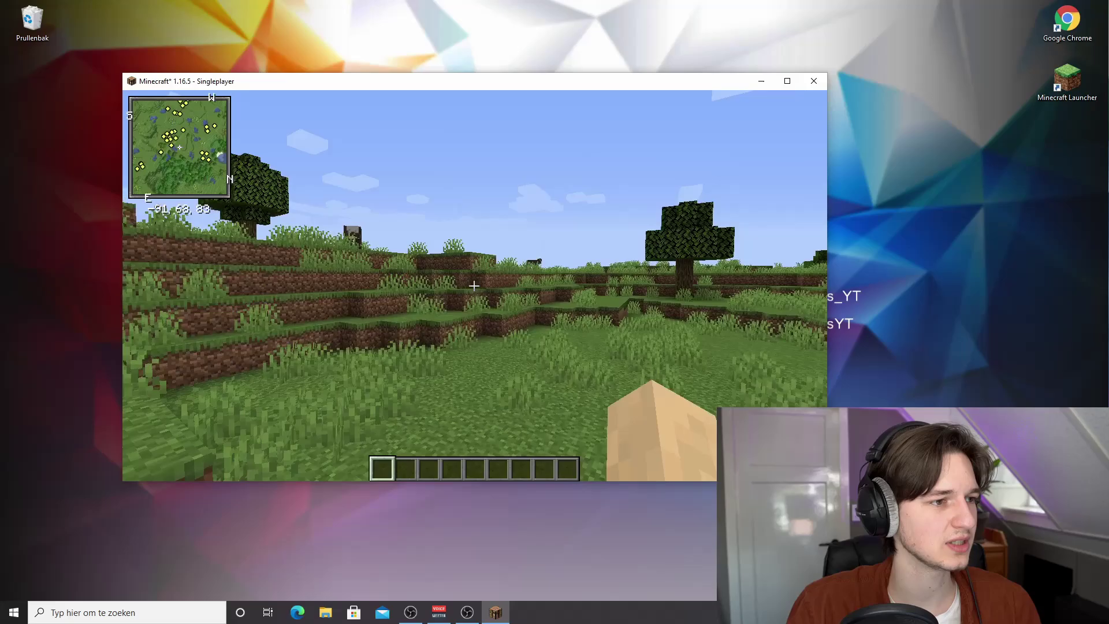
{"action": "key", "text": "w"}
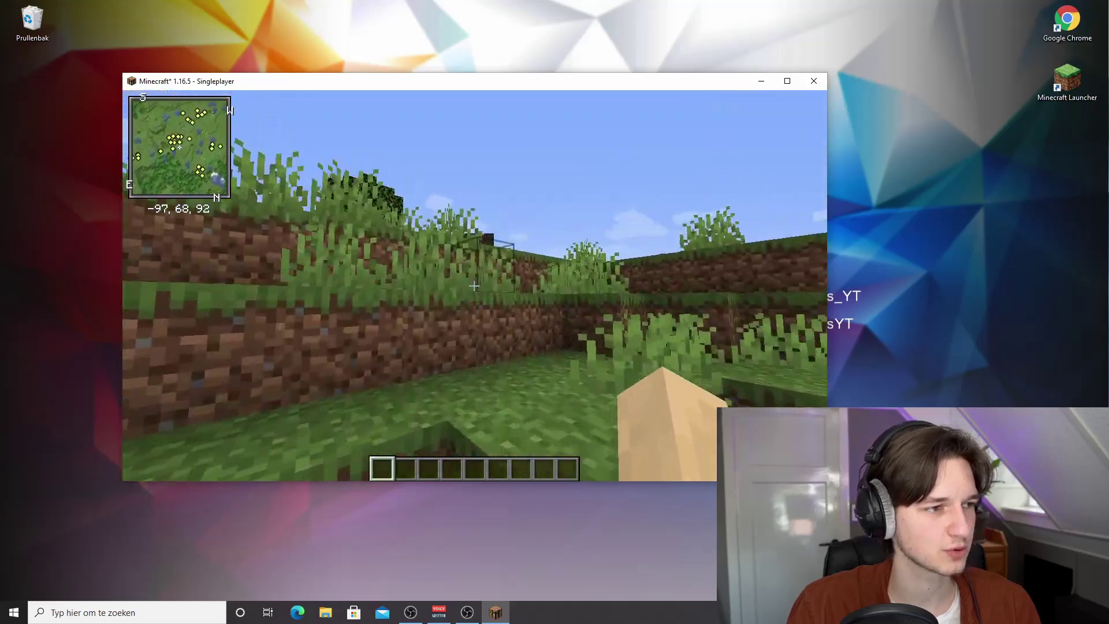
{"action": "key", "text": "w"}
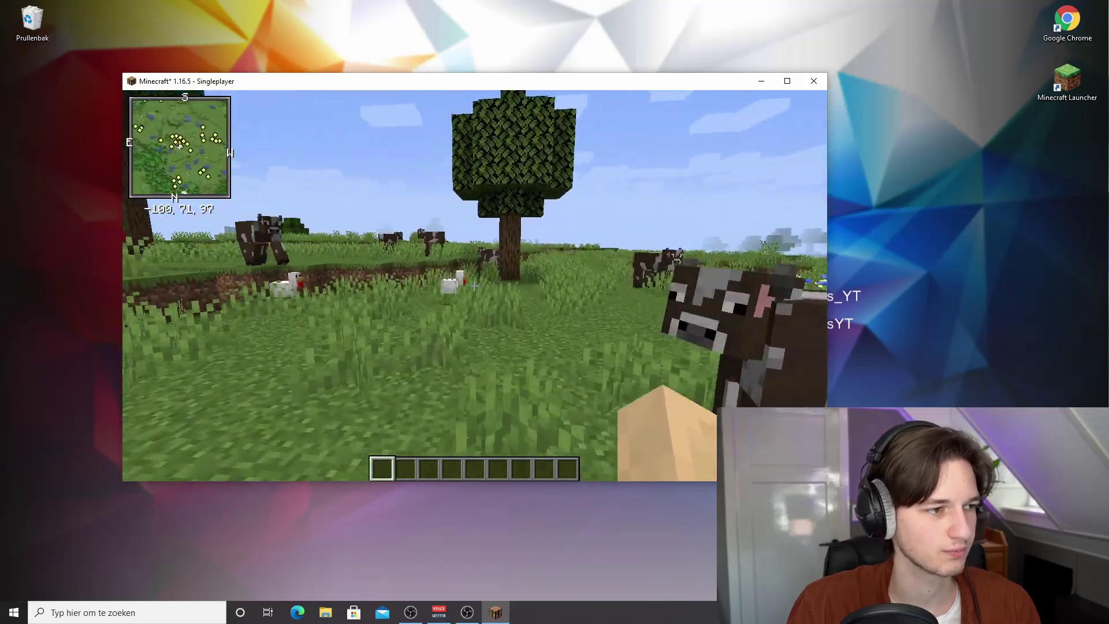
{"action": "key", "text": "w"}
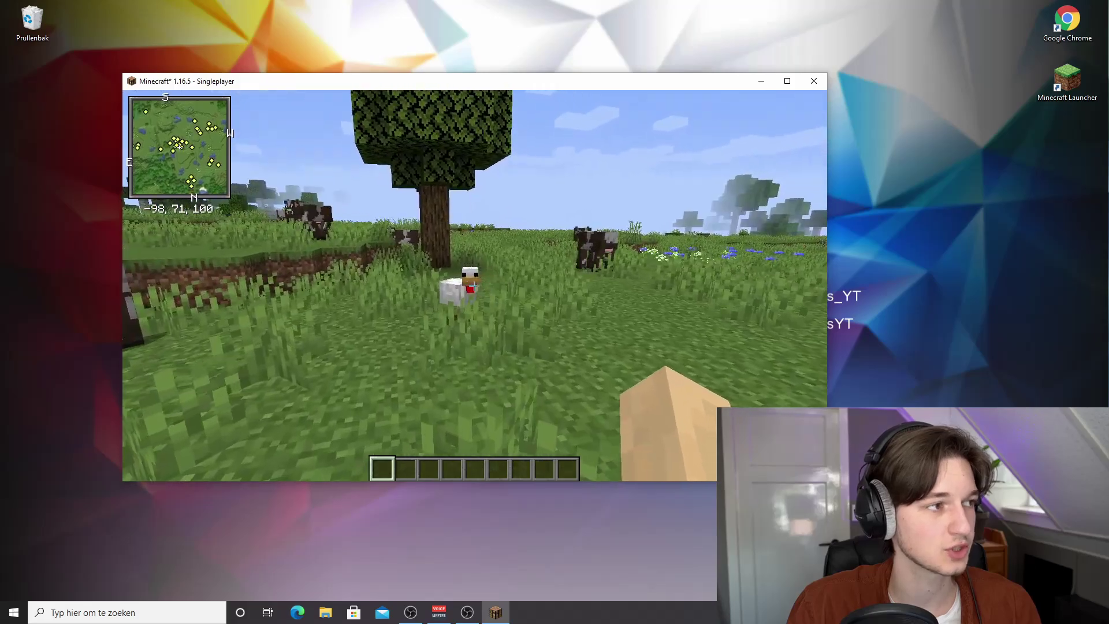
{"action": "key", "text": "w"}
Open the fullscreen world map and zoom out and in around the player's position
{"action": "key", "text": "m"}
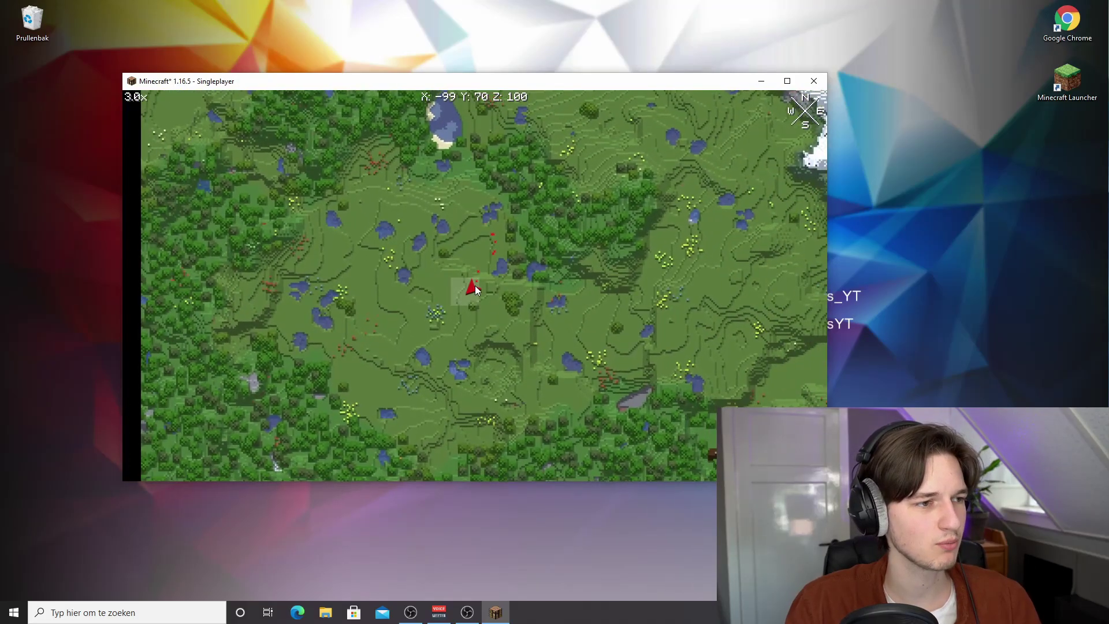
{"action": "scroll", "coordinate": [534, 285], "scroll_direction": "down", "scroll_amount": 3}
{"action": "scroll", "coordinate": [484, 290], "scroll_direction": "up", "scroll_amount": 4}
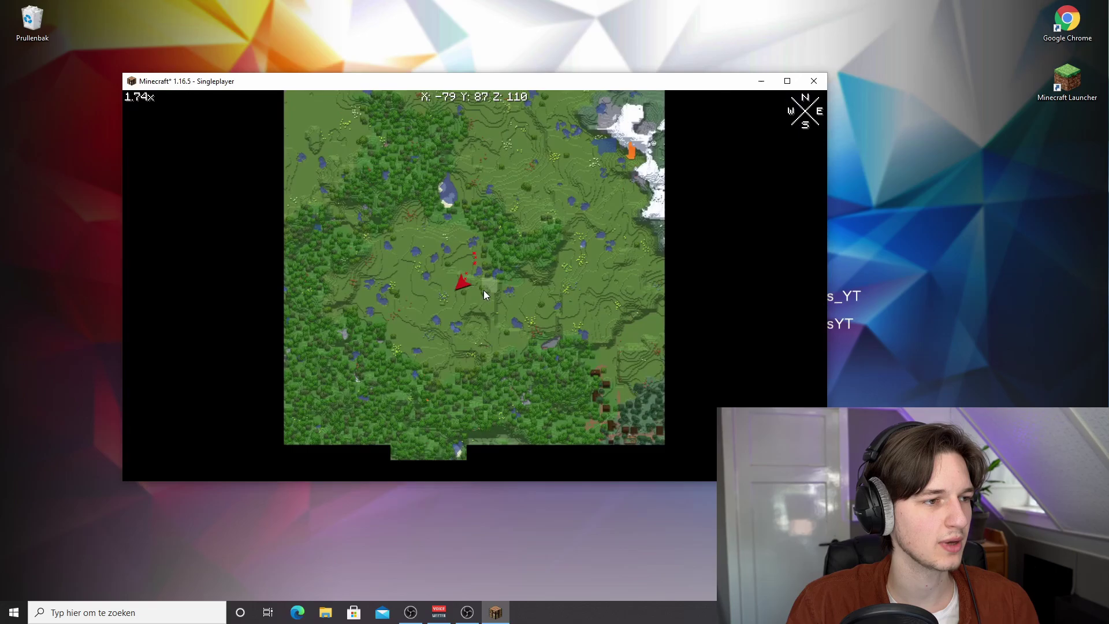
Leave the fullscreen world map and create a waypoint named Spawn at the player's current position
{"action": "left_click_drag", "start_coordinate": [473, 283], "coordinate": [523, 310]}
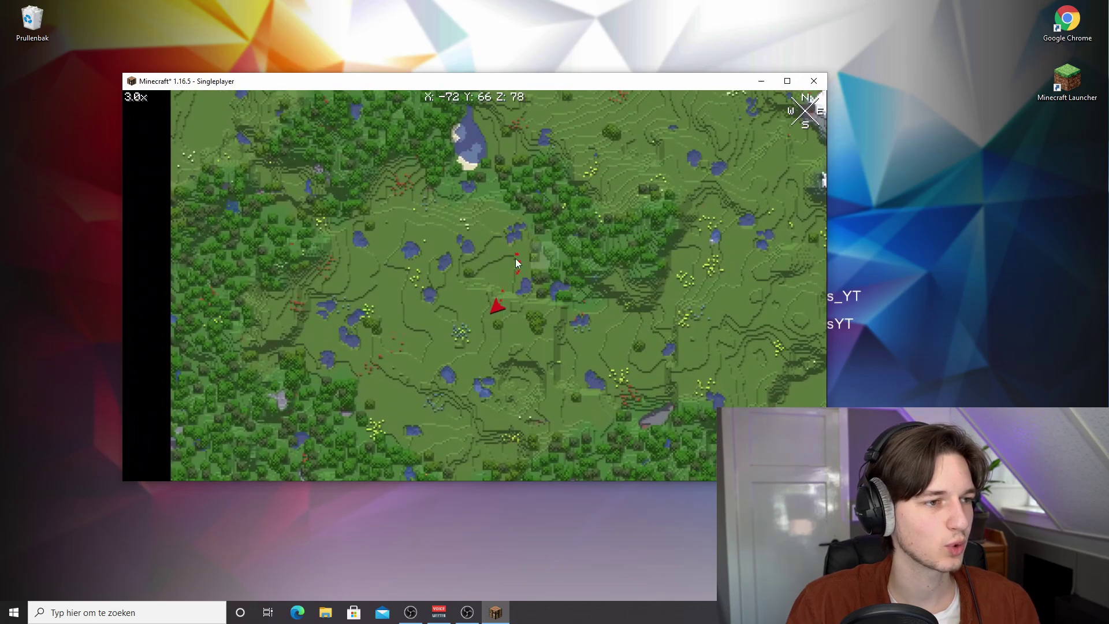
{"action": "key", "text": "m"}
{"action": "key", "text": "b"}
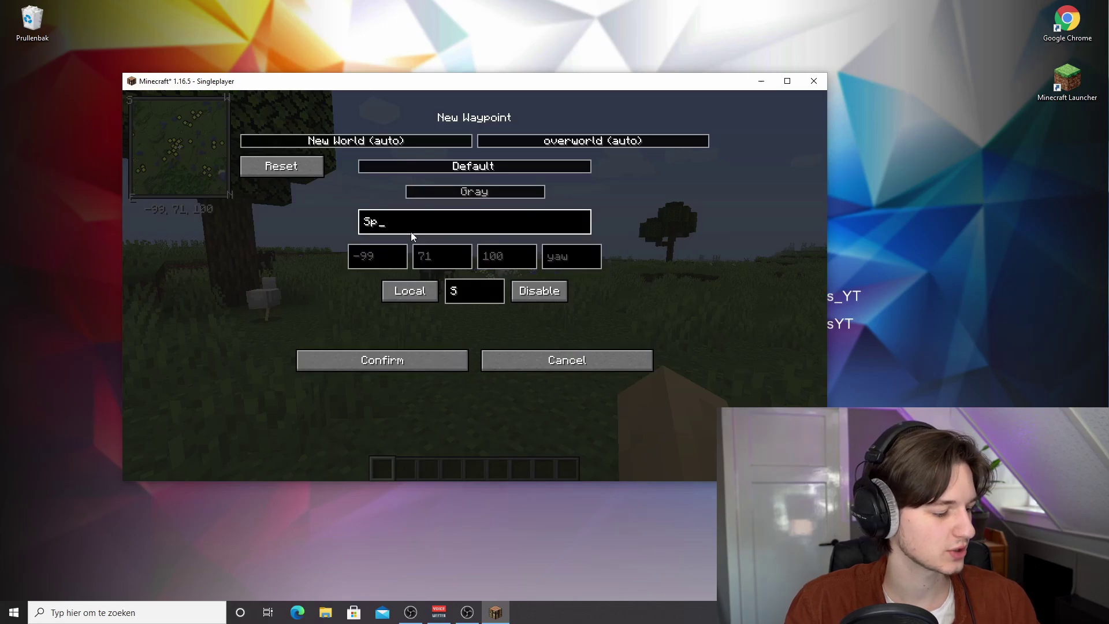
{"action": "left_click", "coordinate": [385, 361]}
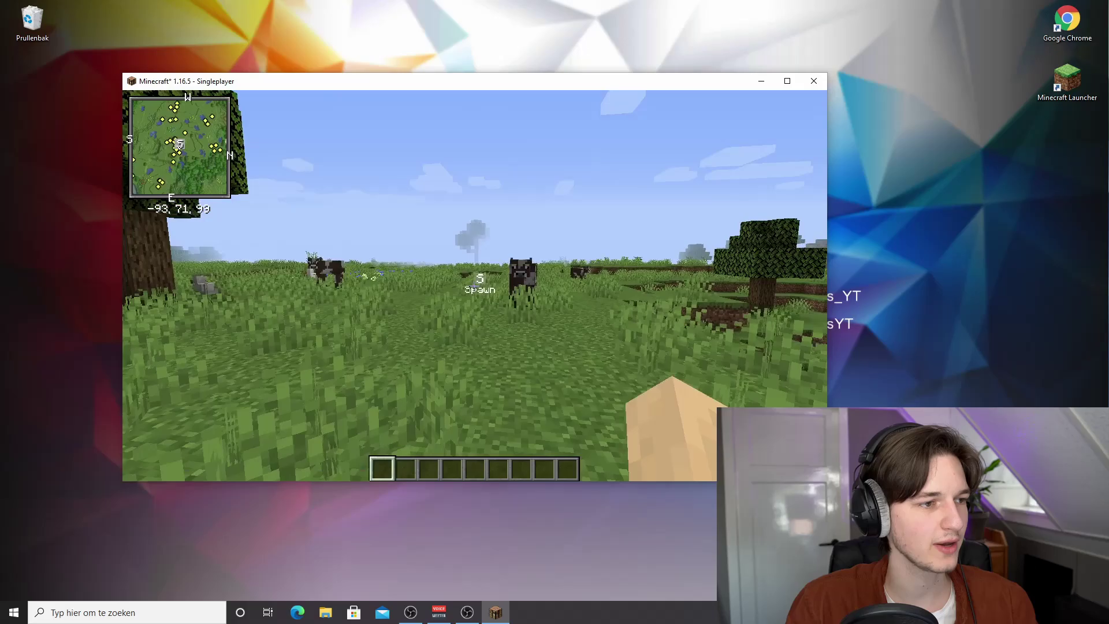
Walk away from the Spawn waypoint and look back at its marker and distance label in the world
{"action": "key", "text": "w"}
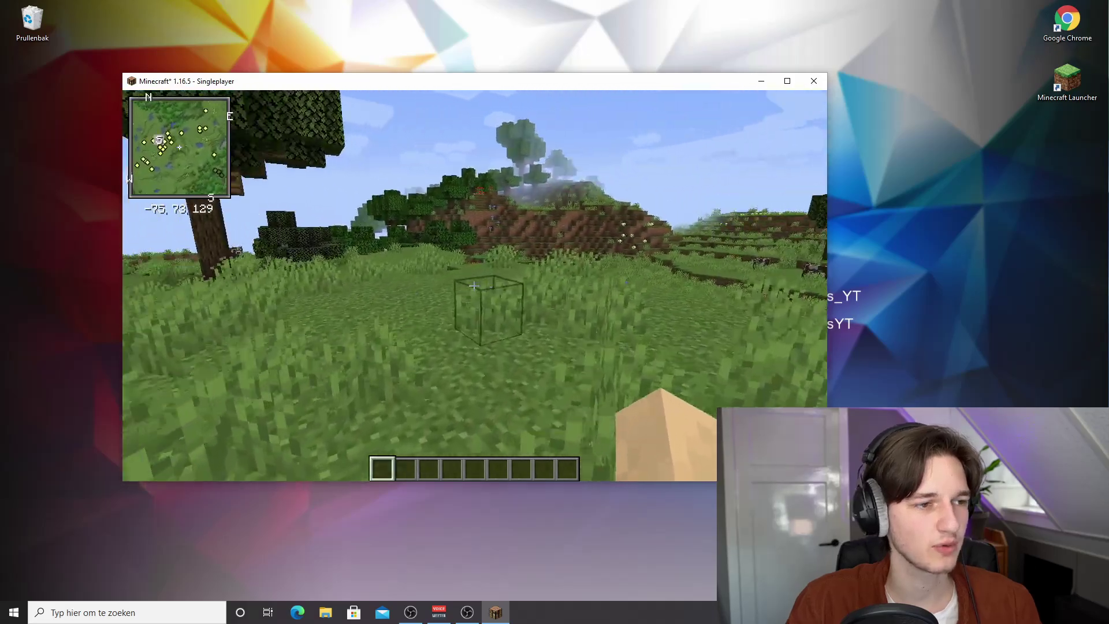
{"action": "key", "text": "w"}
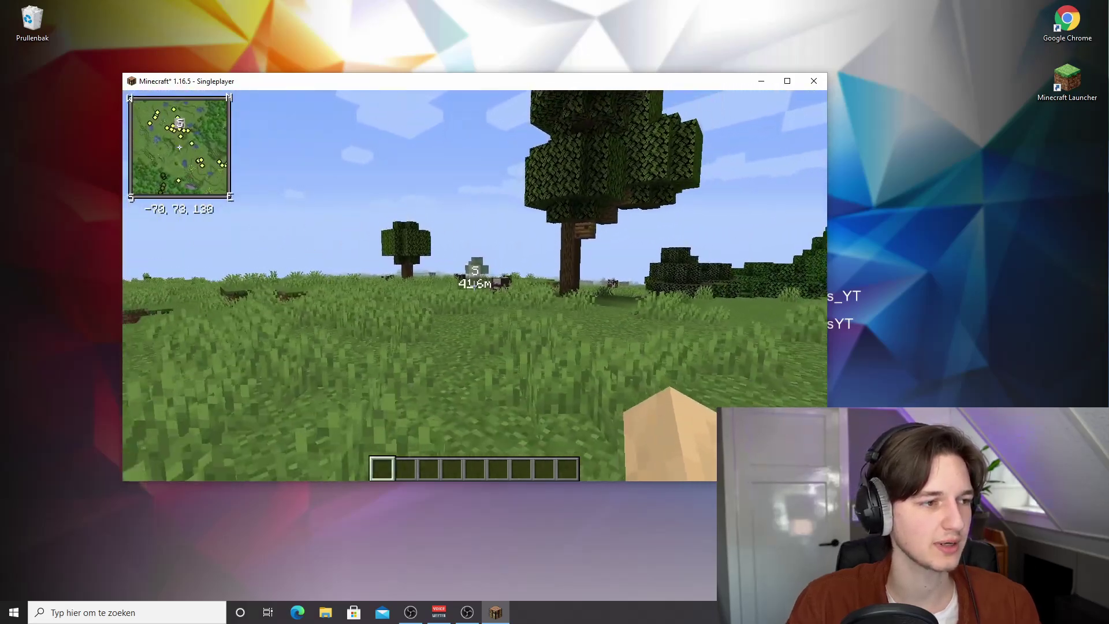
{"action": "key", "text": "s"}
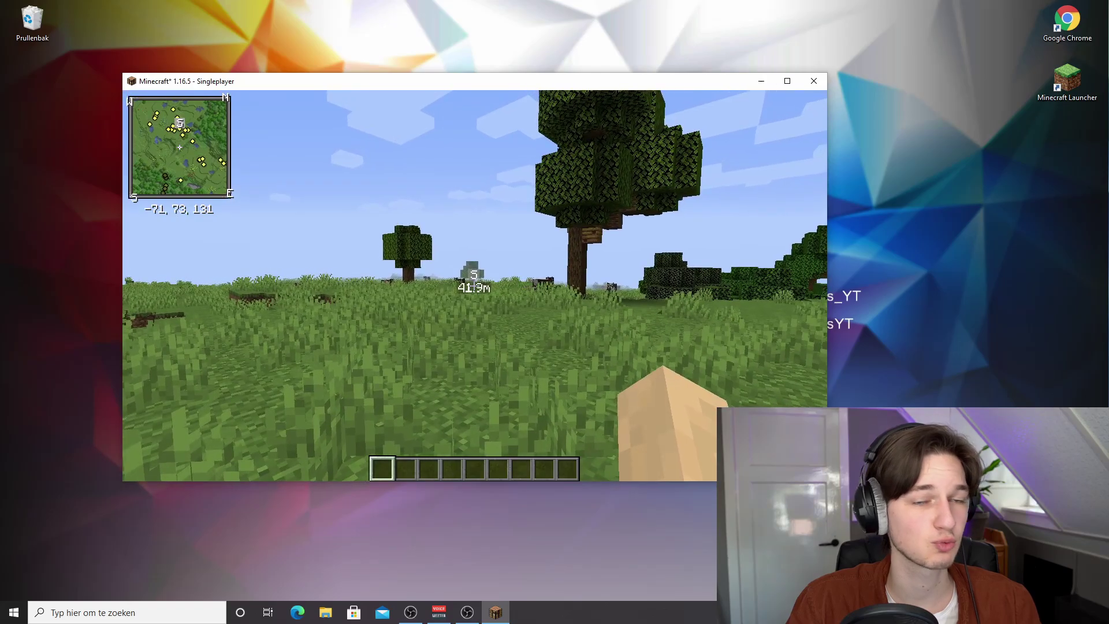
{"action": "key", "text": "w"}
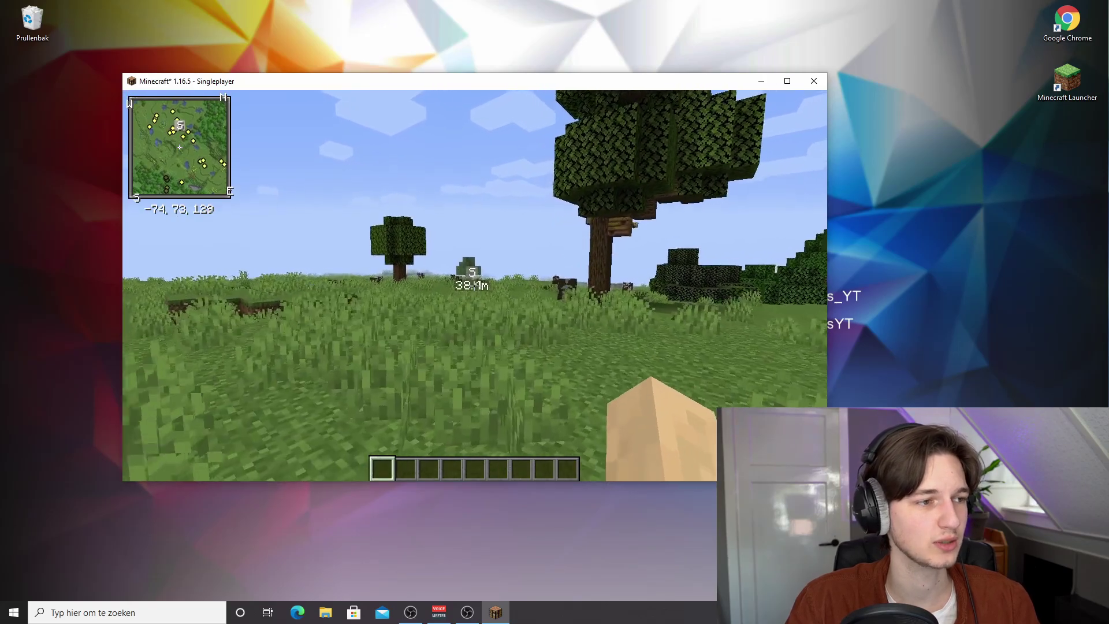
Teleport to the Spawn waypoint from the fullscreen world map and walk around near its marker
{"action": "key", "text": "m"}
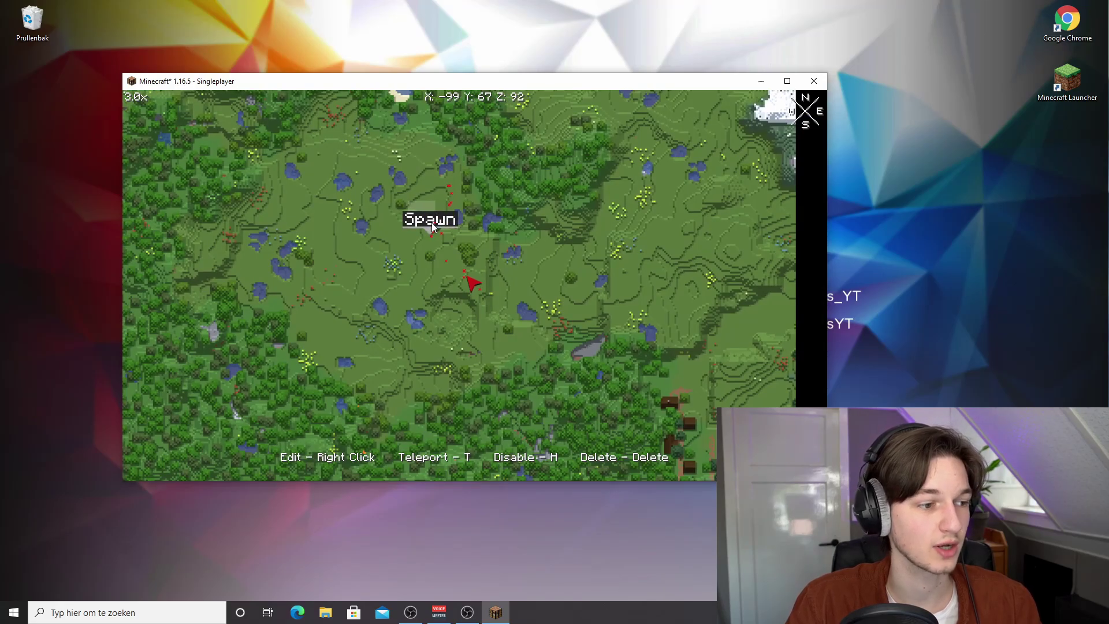
{"action": "key", "text": "t"}
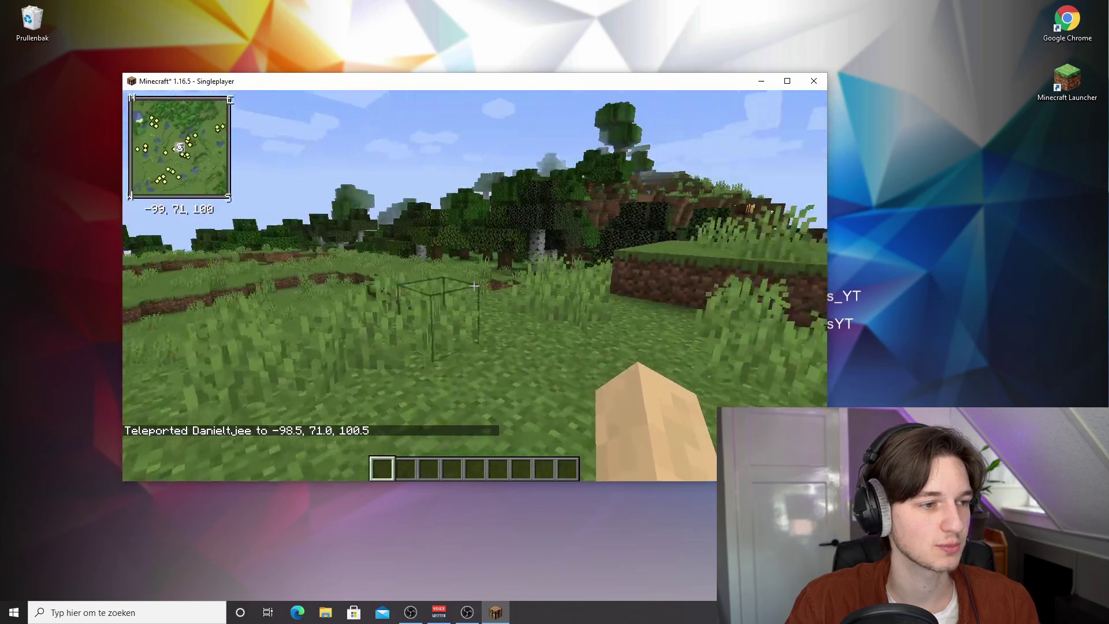
{"action": "key", "text": "w"}
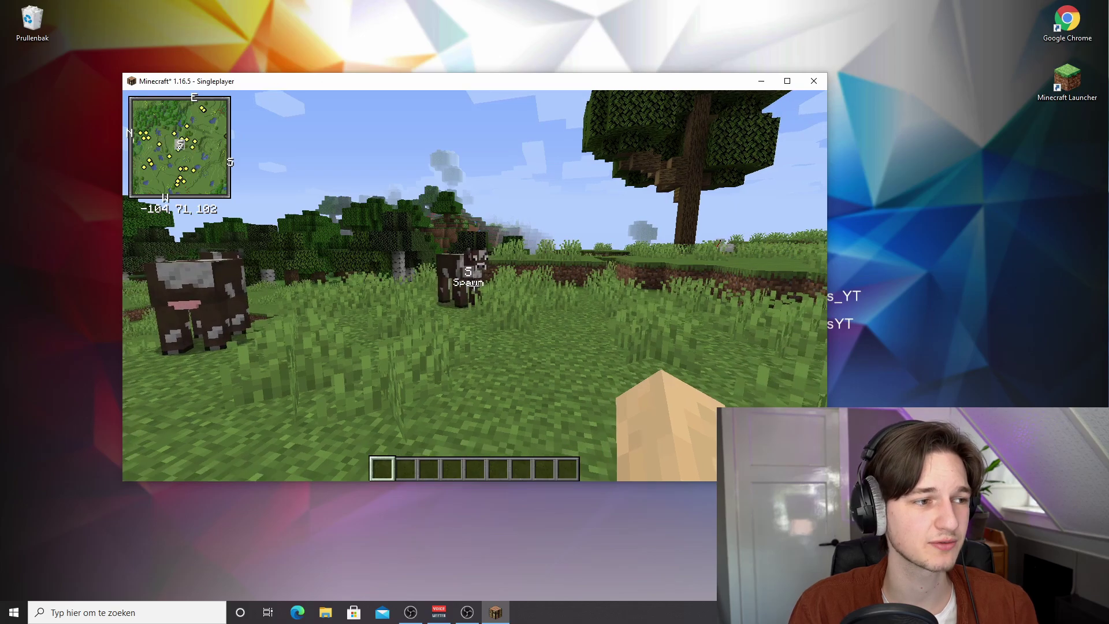
{"action": "key", "text": "w"}
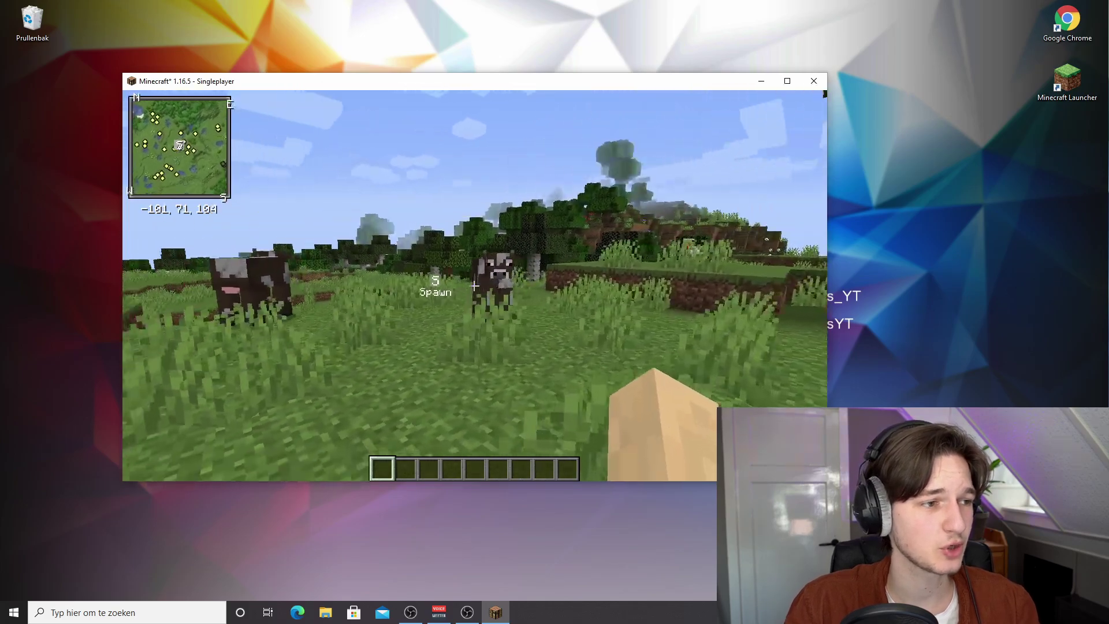
{"action": "key", "text": "w"}
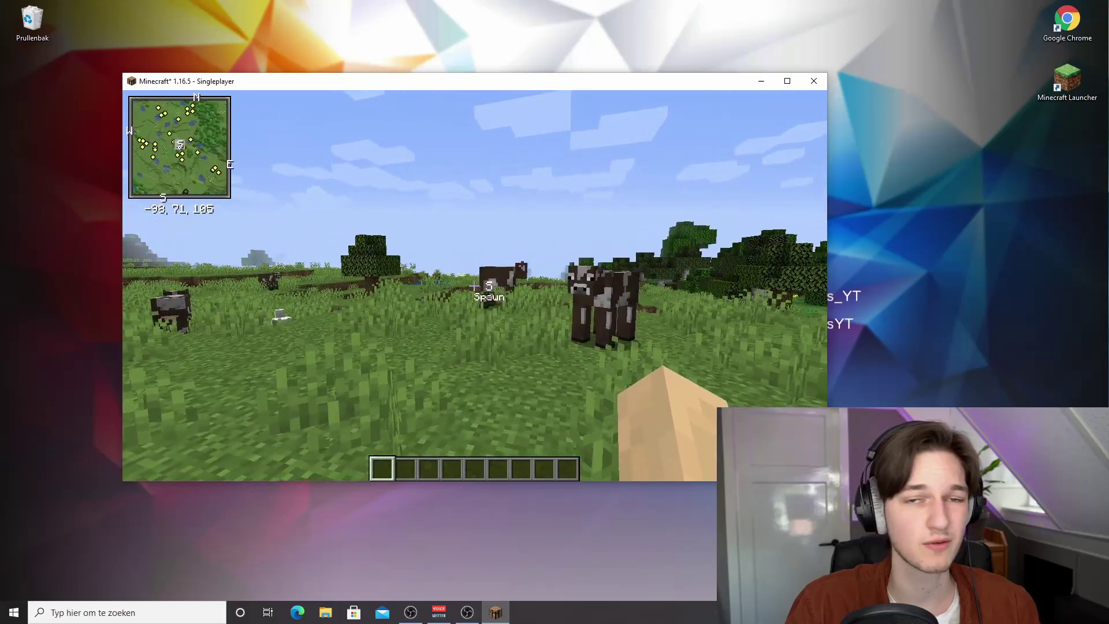